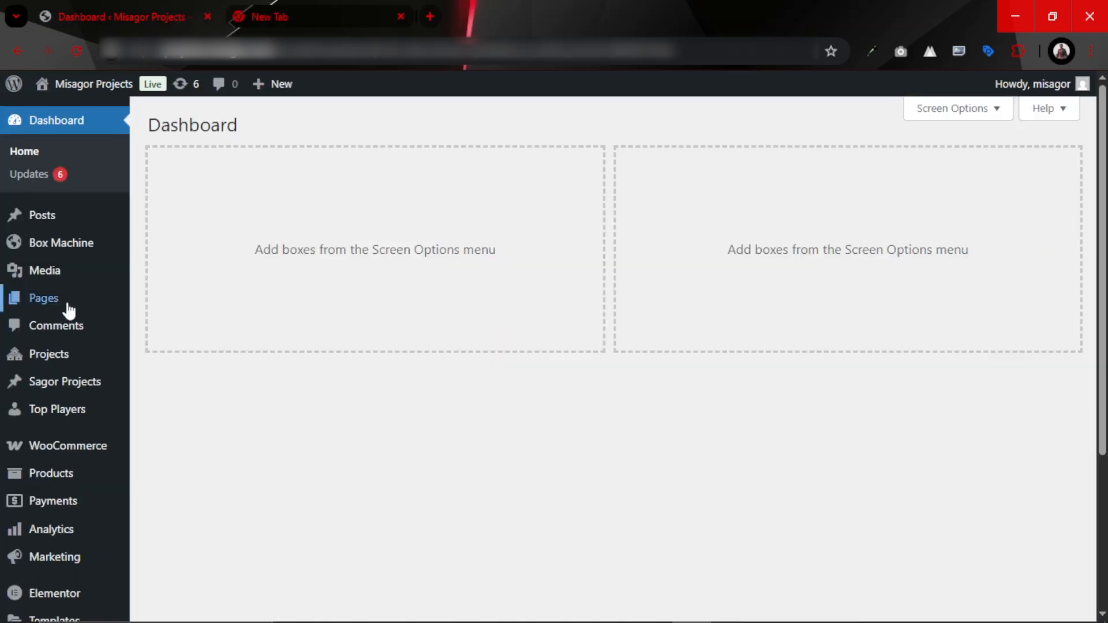
Step: Create a new page titled "Animated Awesome Button" and publish it
mouse_move(94, 310)
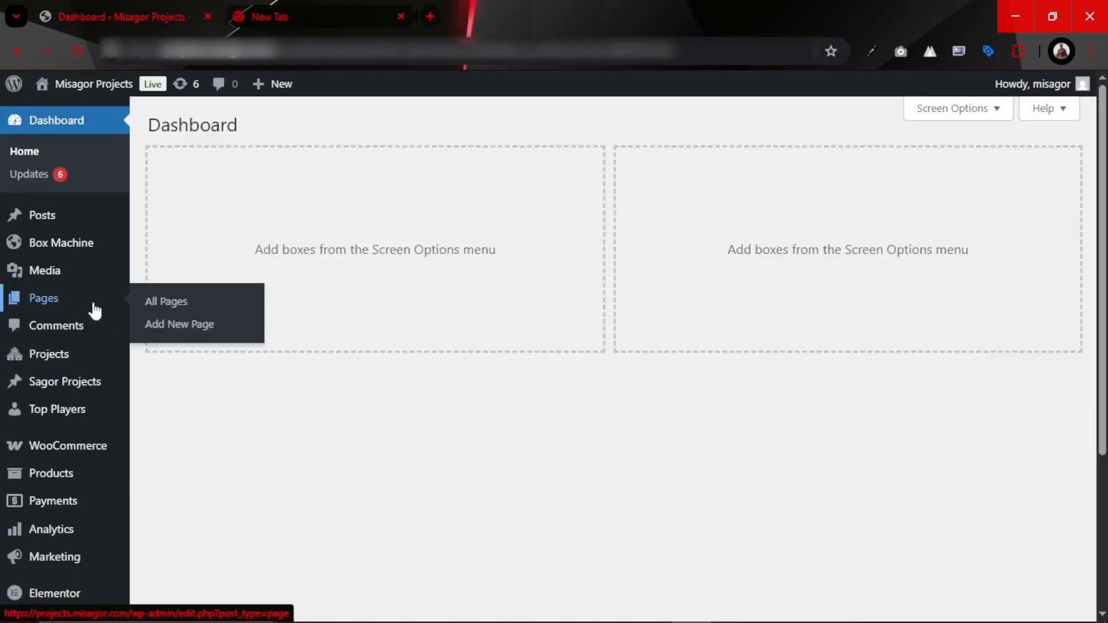
click(173, 324)
text(A)
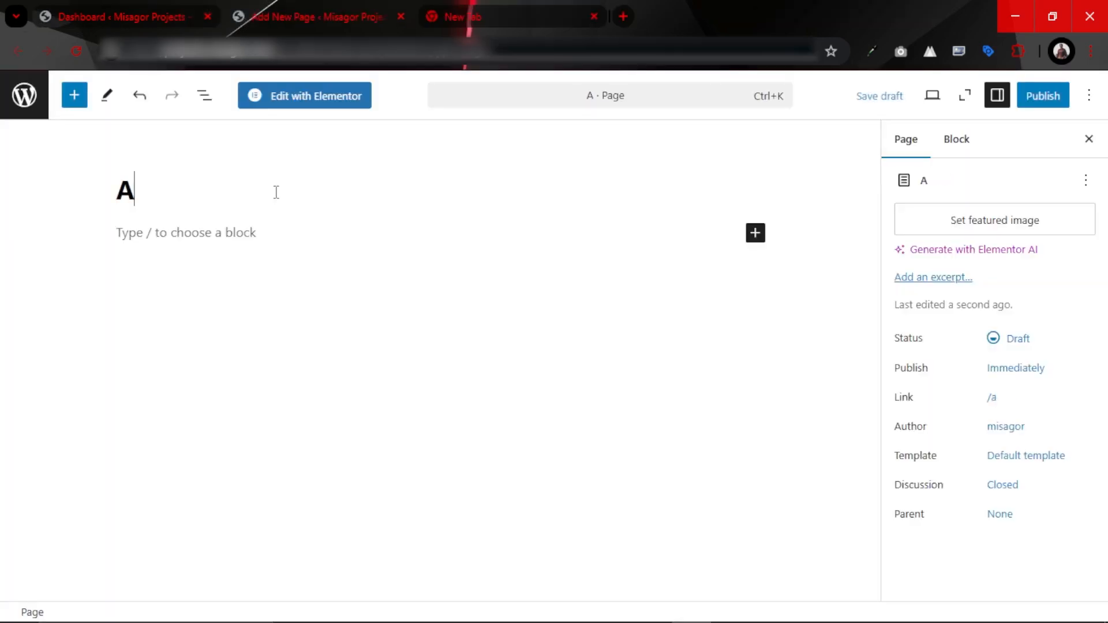
text(nimated Awesome Button)
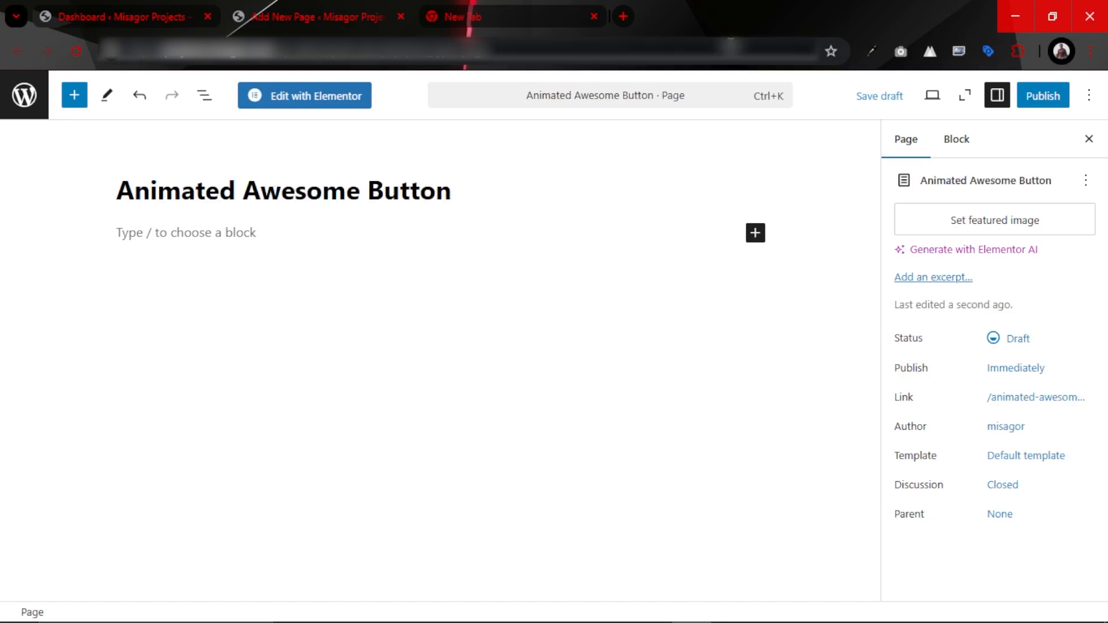
click(1043, 103)
click(1038, 98)
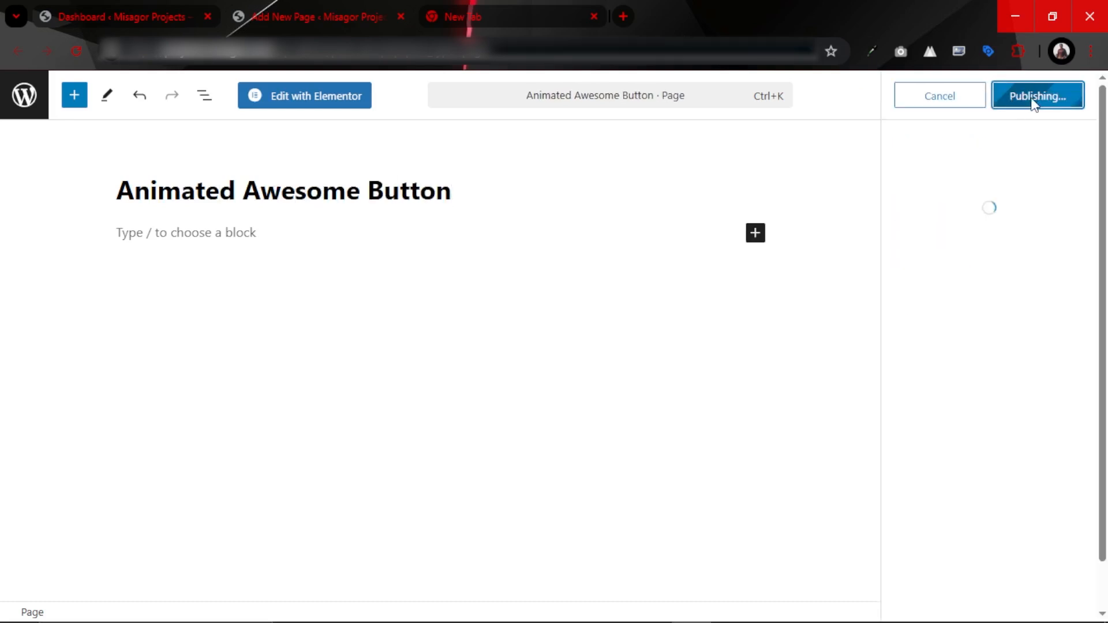
Step: Open the page in the Elementor editor, hide its title and set the page layout to Elementor Canvas
click(321, 102)
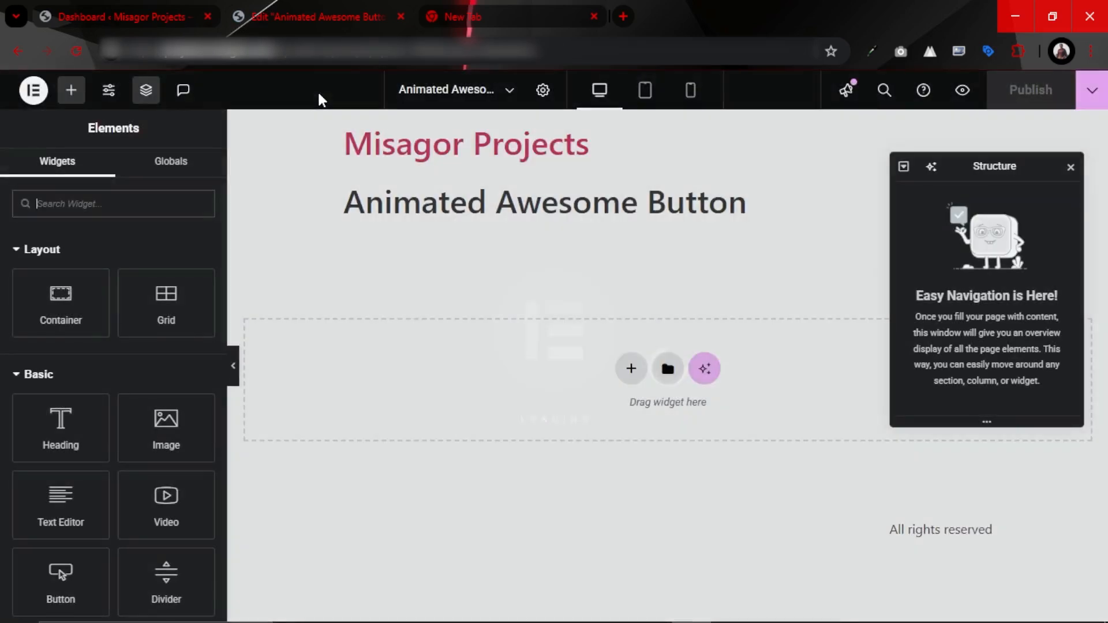
click(542, 90)
scroll(154, 337, down, 4)
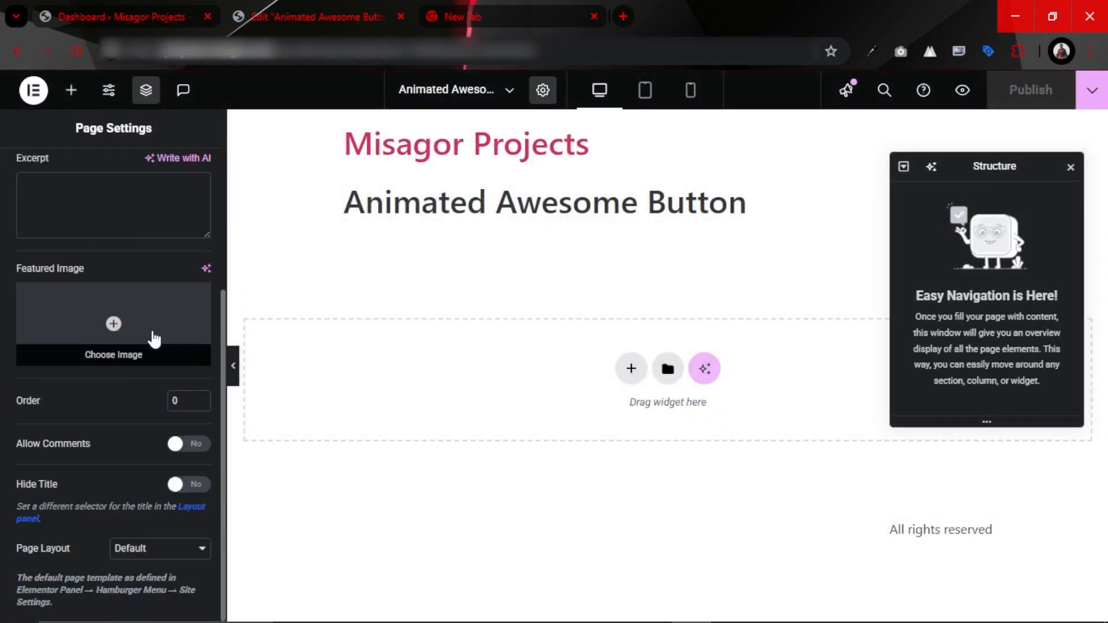
click(190, 484)
click(145, 551)
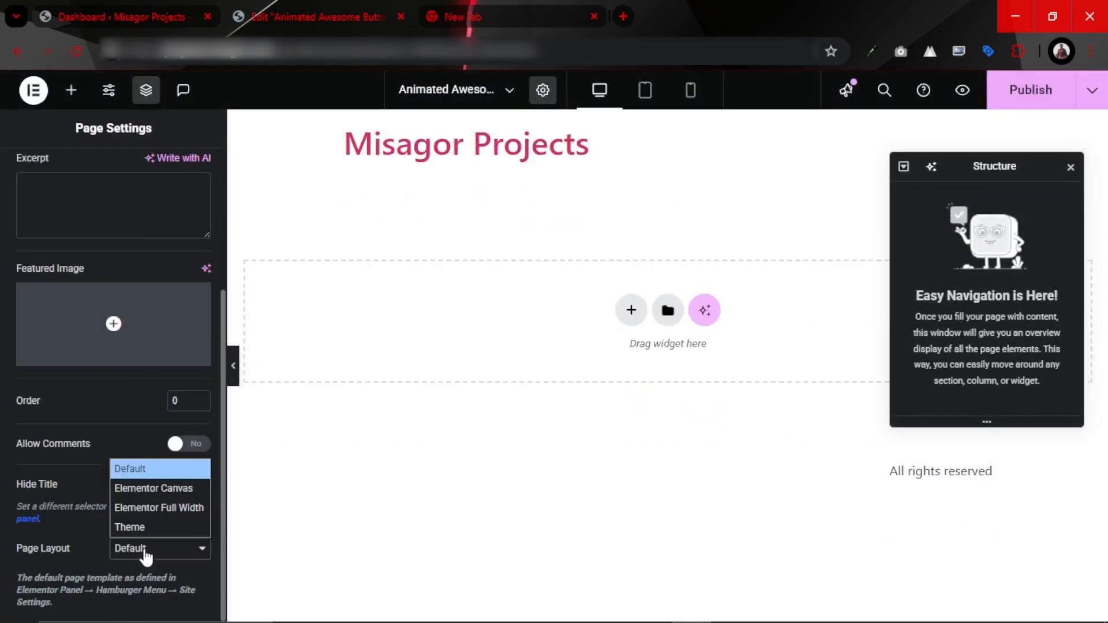
click(147, 489)
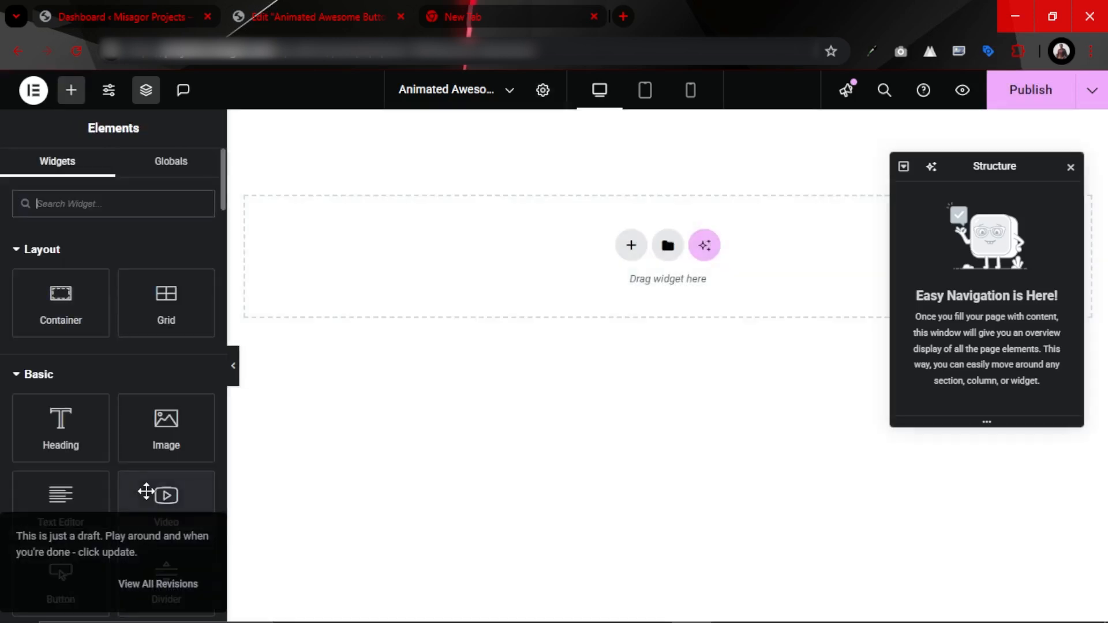
Step: Add a single-column Flexbox container to the page and set its minimum height to 100 vh
click(630, 245)
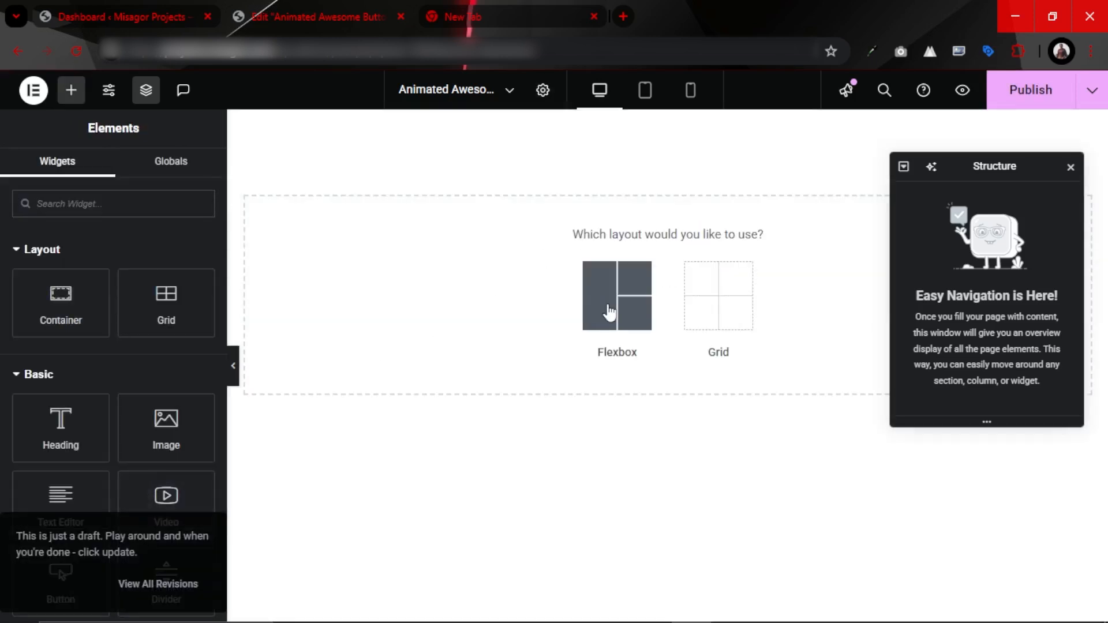
click(610, 310)
click(444, 281)
scroll(124, 342, down, 3)
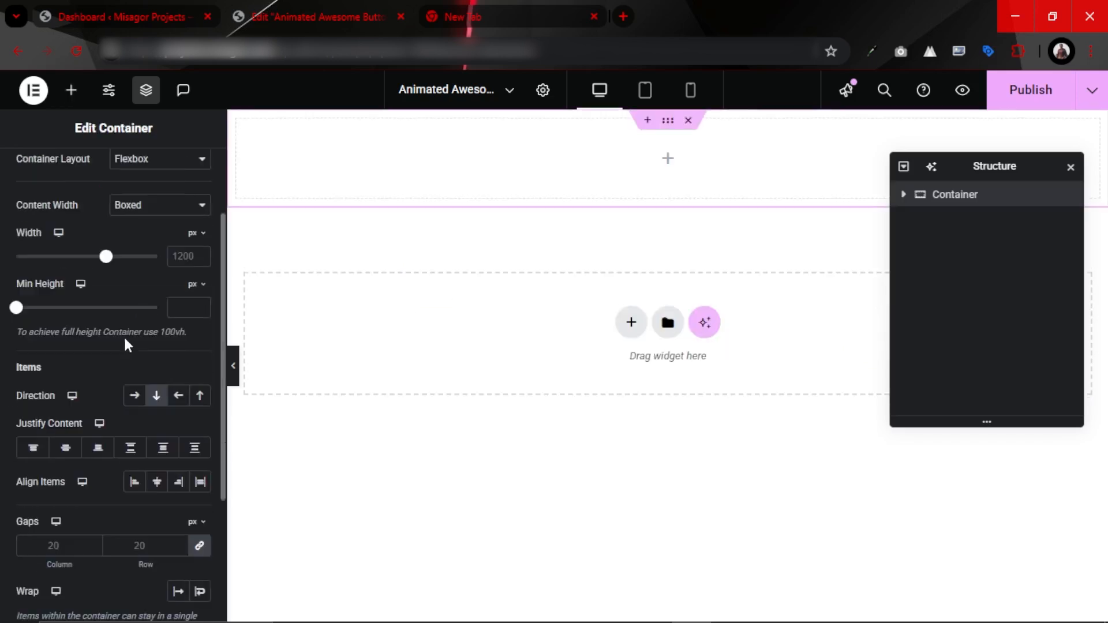
click(196, 267)
click(194, 341)
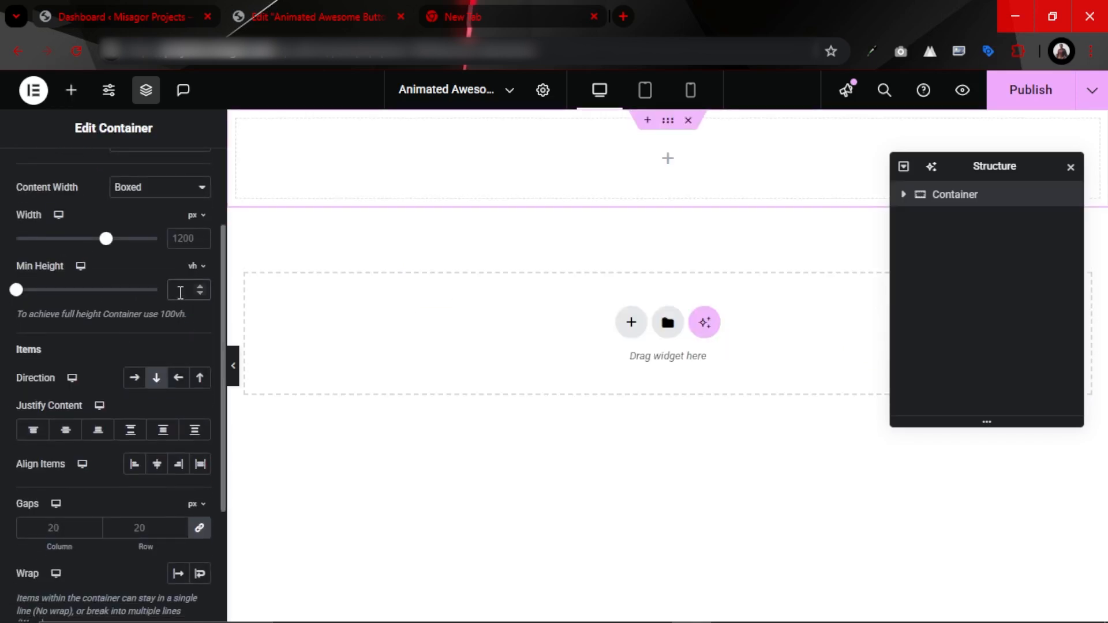
text(100)
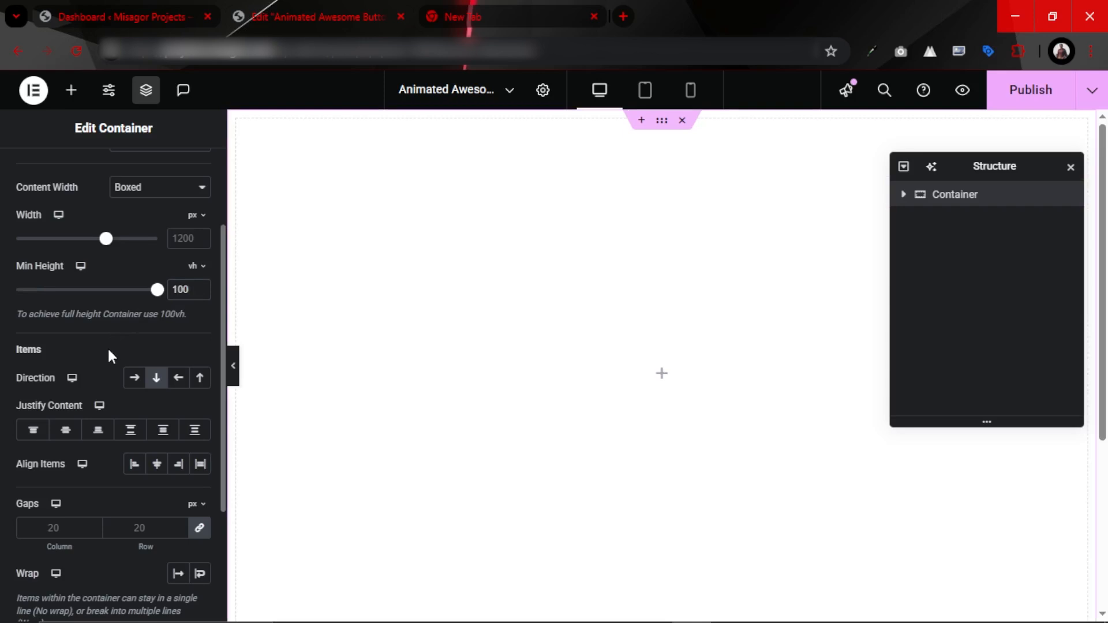
Step: Center the container's contents by setting both Justify Content and Align Items to center
scroll(107, 347, down, 3)
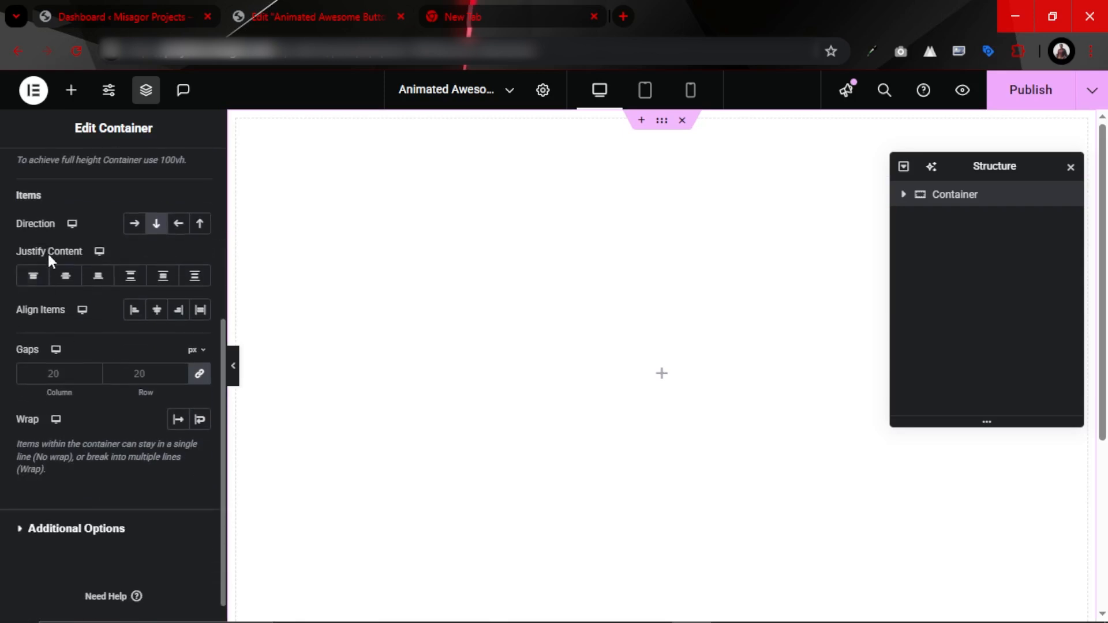
click(65, 276)
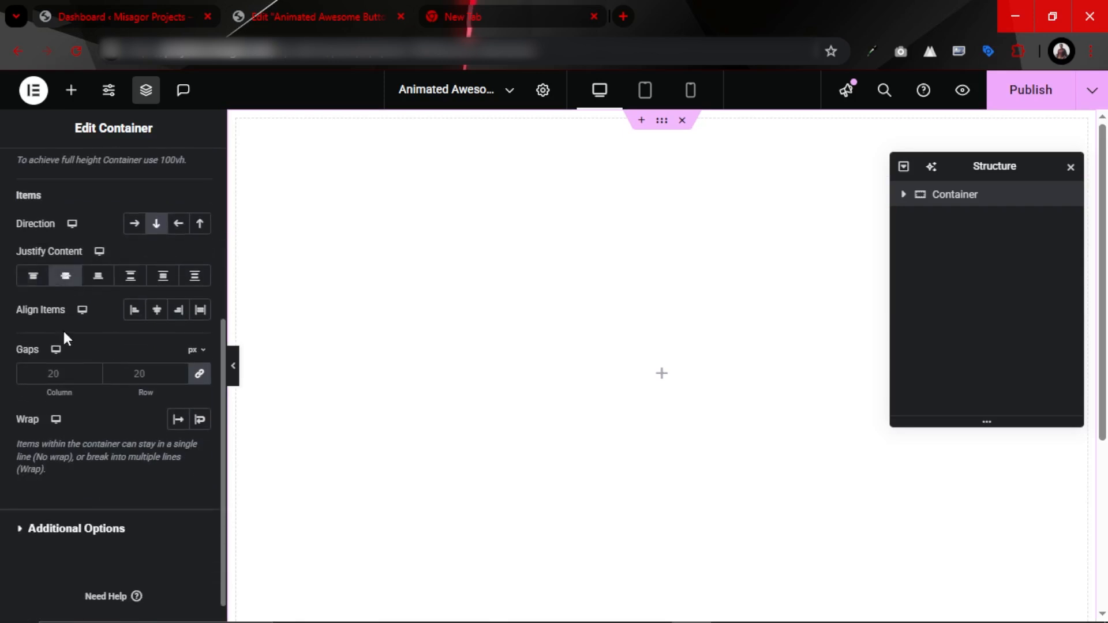
click(157, 312)
Step: Give the container a classic background with the BG color #0B2447 copied from the Notepad notes
scroll(108, 326, up, 5)
click(113, 188)
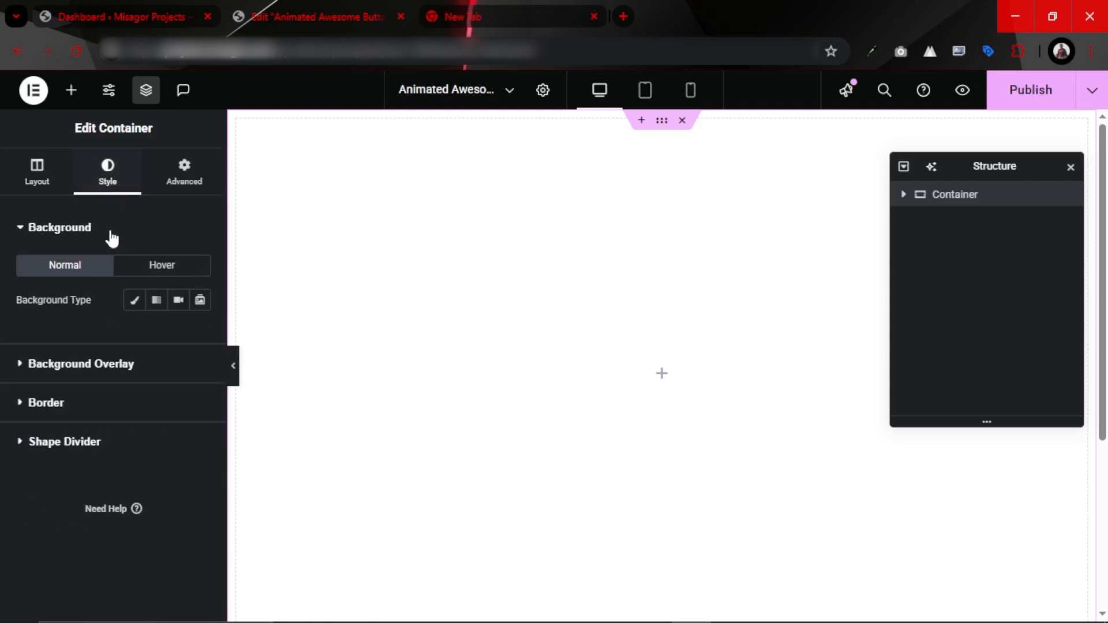
click(134, 299)
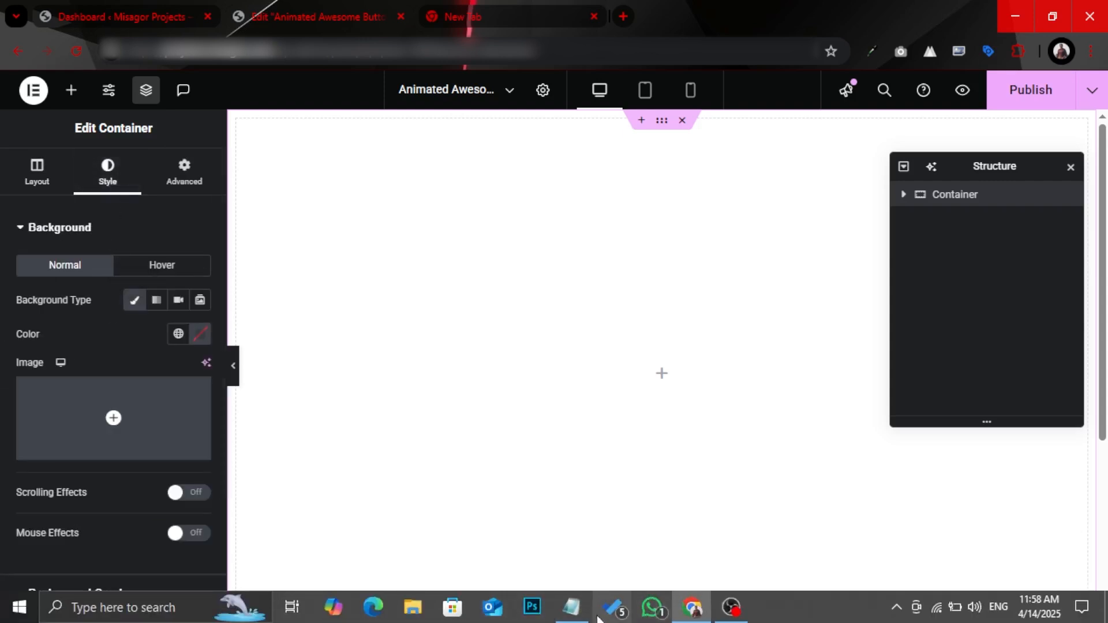
click(572, 607)
scroll(533, 184, up, 20)
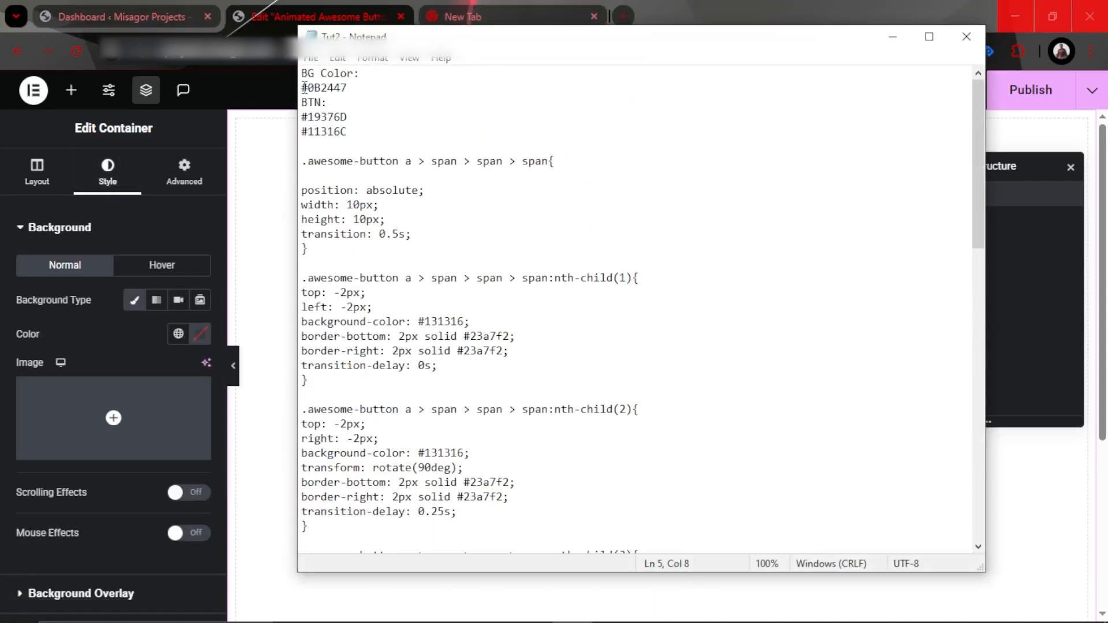
drag(304, 87, 358, 90)
key(ctrl+c)
click(138, 329)
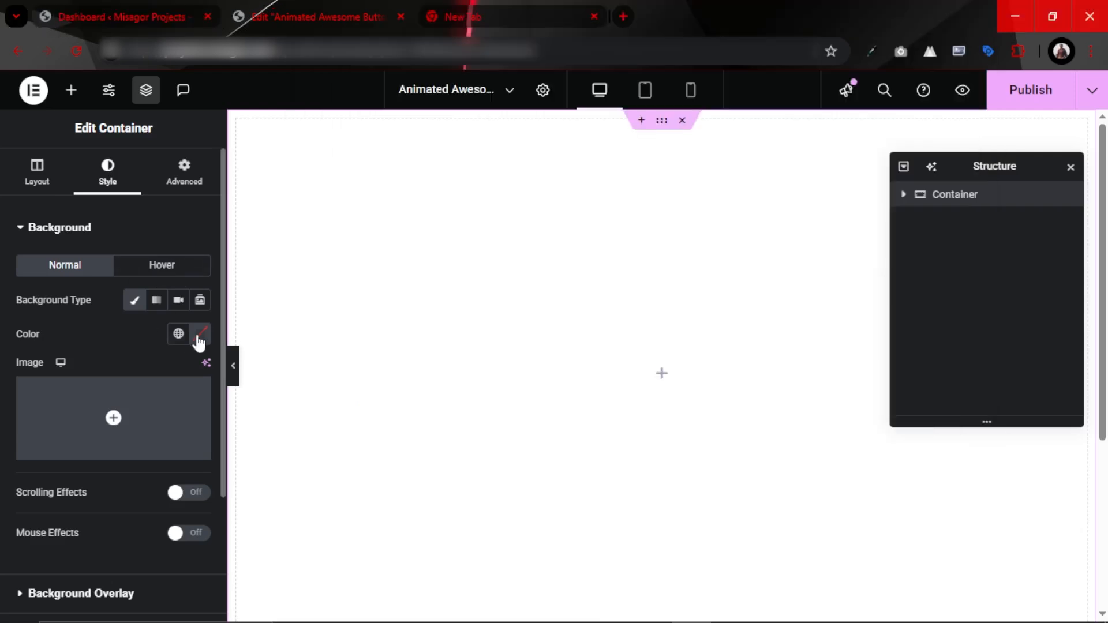
click(200, 334)
key(ctrl+v)
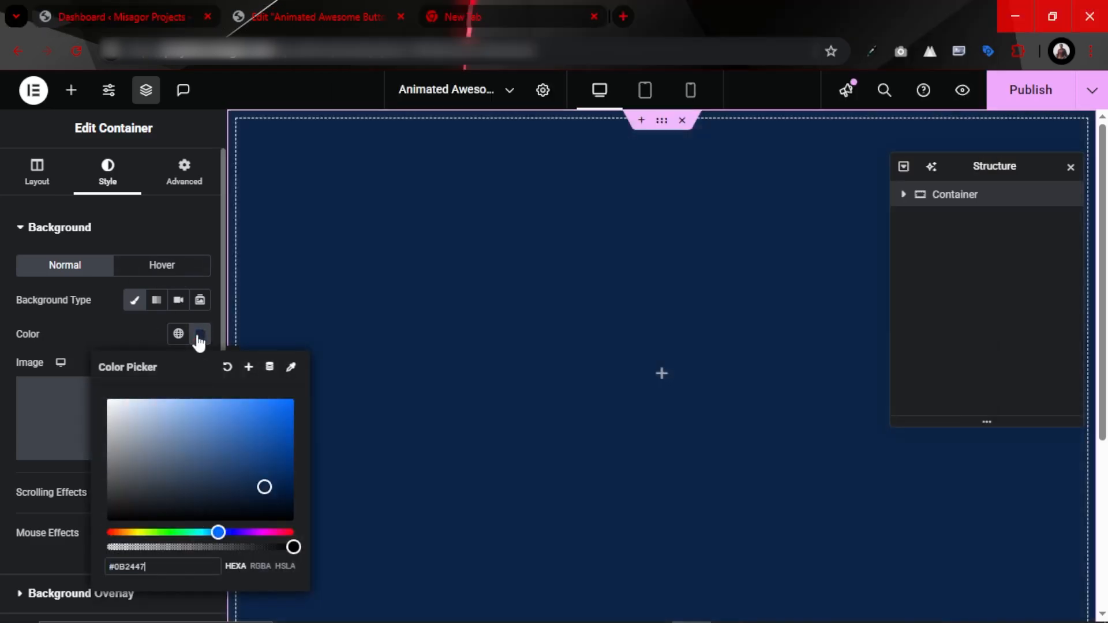
click(139, 329)
Step: Place a Button widget inside the container and set its text to "Awesome Button"
click(71, 90)
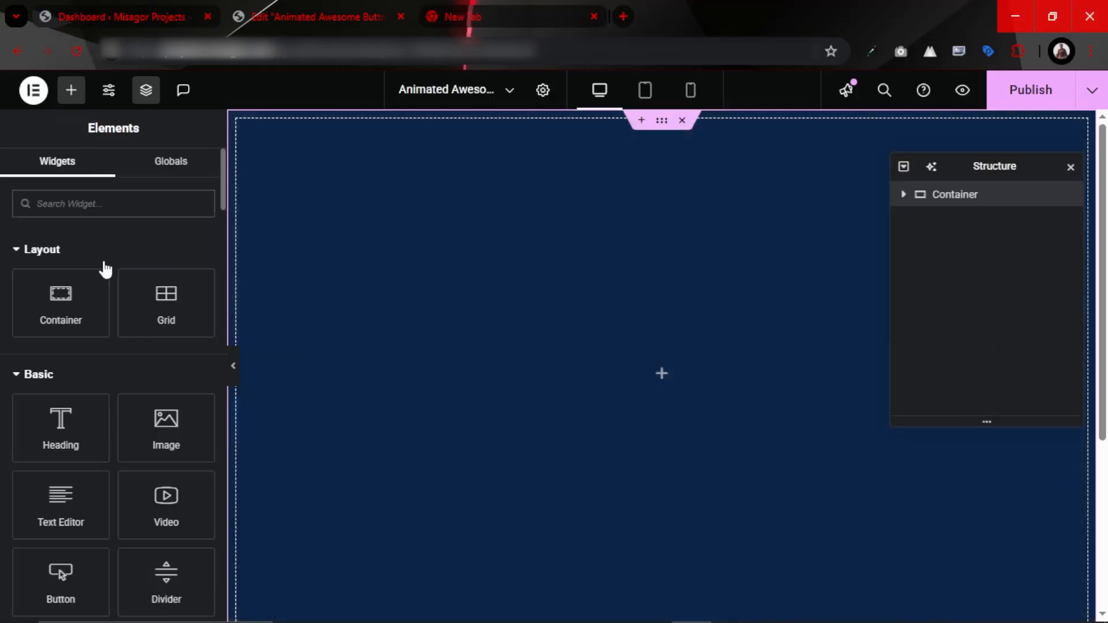
scroll(105, 277, down, 2)
drag(61, 456, 721, 375)
text(Awesome Button)
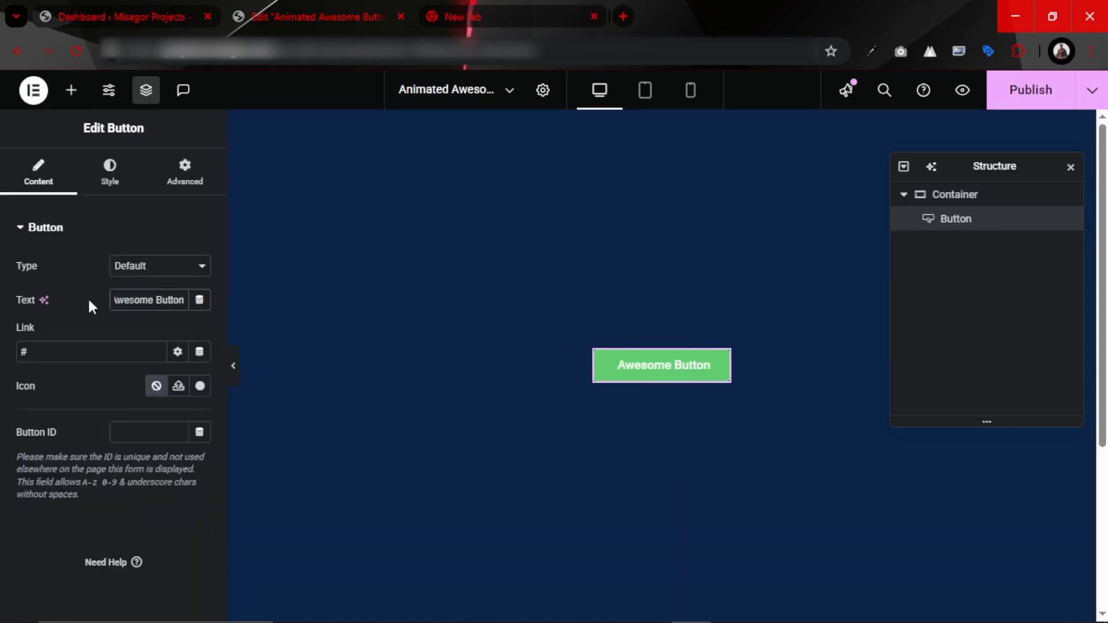
Step: Set the button's typography to the Poppins family, size 18 px and weight 400 (Normal)
click(111, 171)
scroll(112, 303, down, 1)
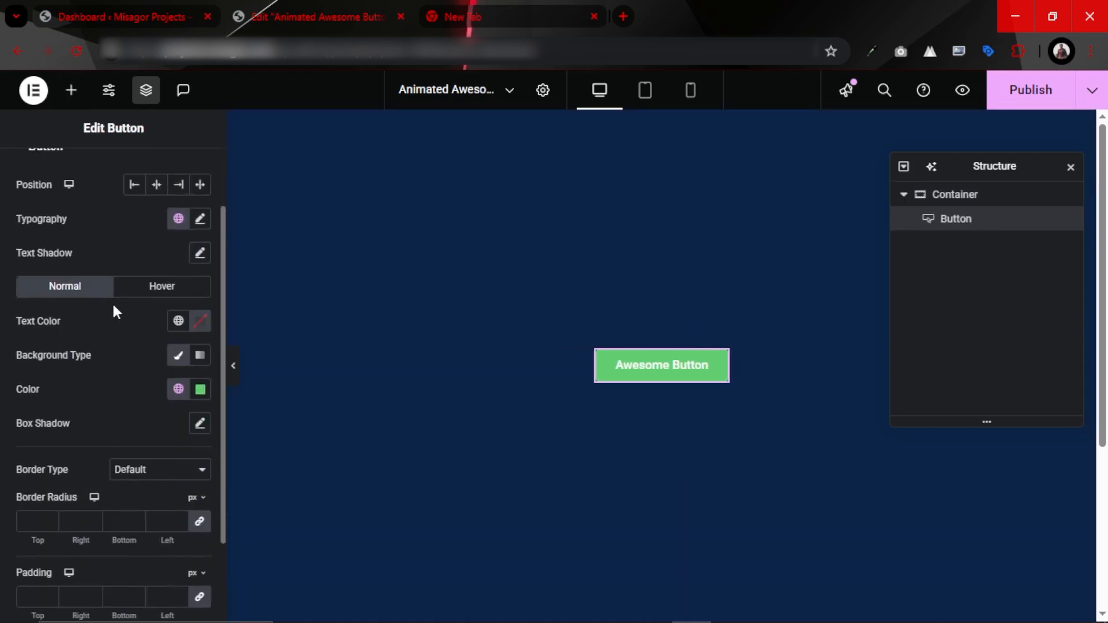
click(200, 218)
click(157, 301)
text(popp)
key(Return)
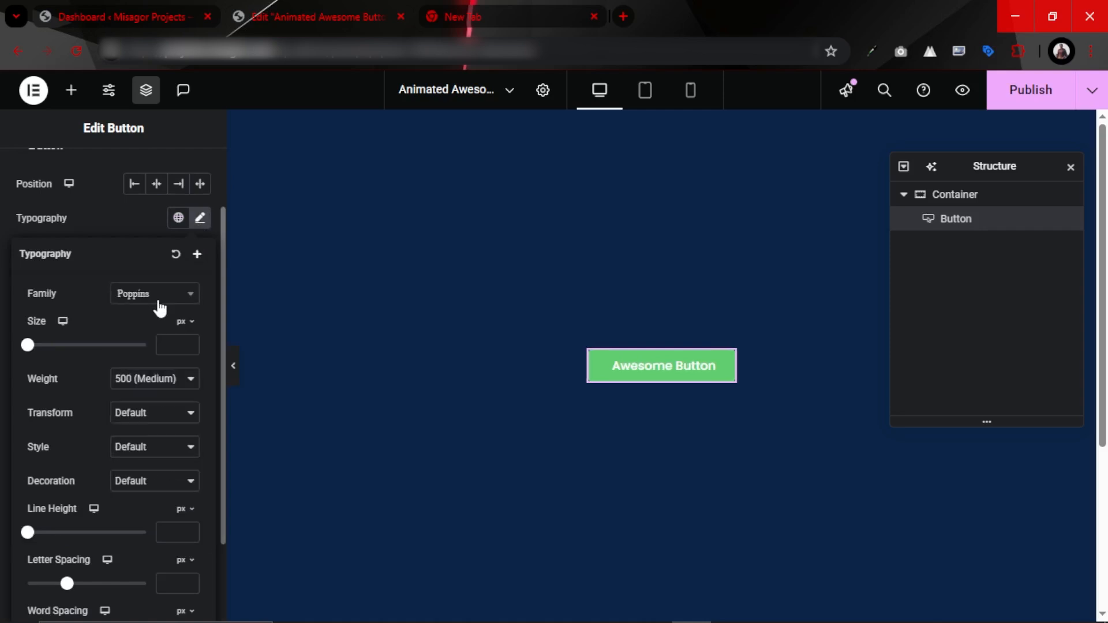
click(172, 344)
text(18)
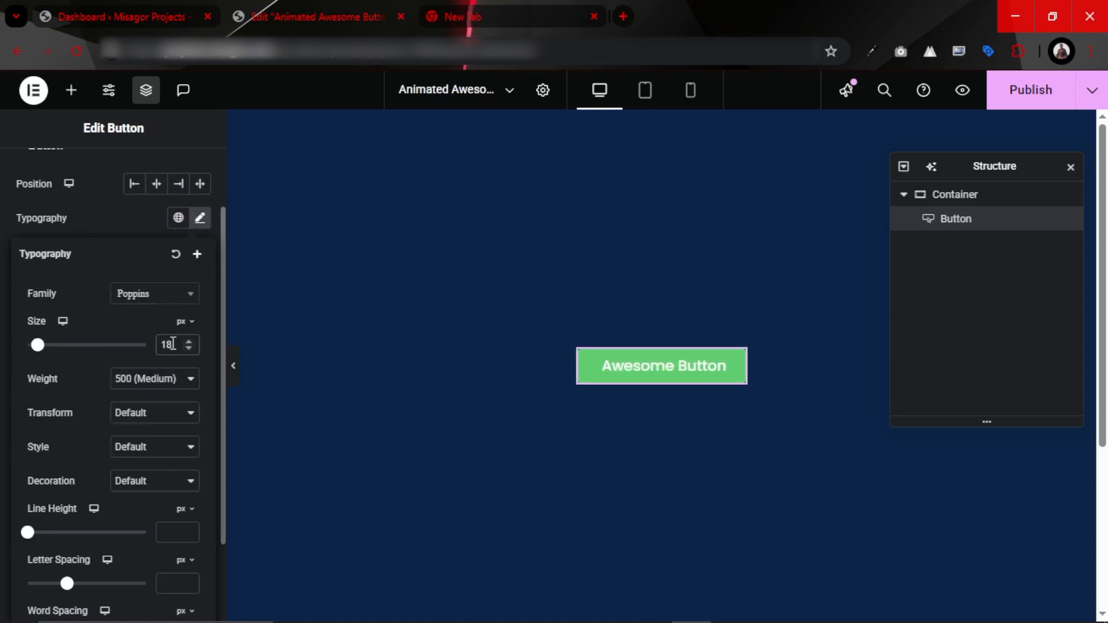
click(164, 381)
click(114, 209)
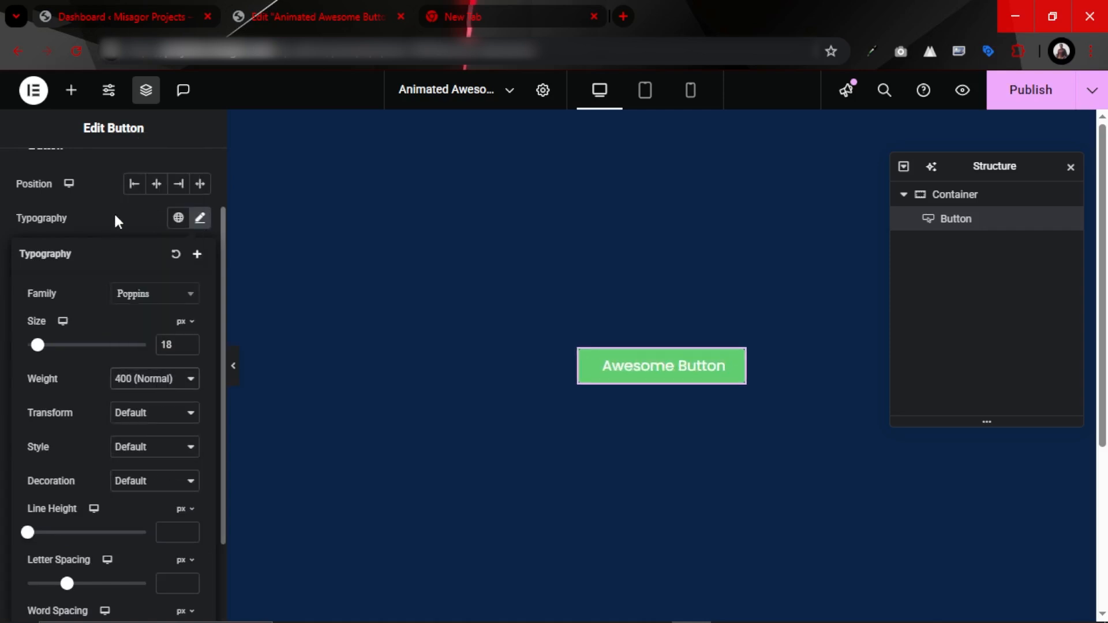
click(114, 210)
Step: Set the button's text transform to uppercase in its typography settings
scroll(116, 222, down, 1)
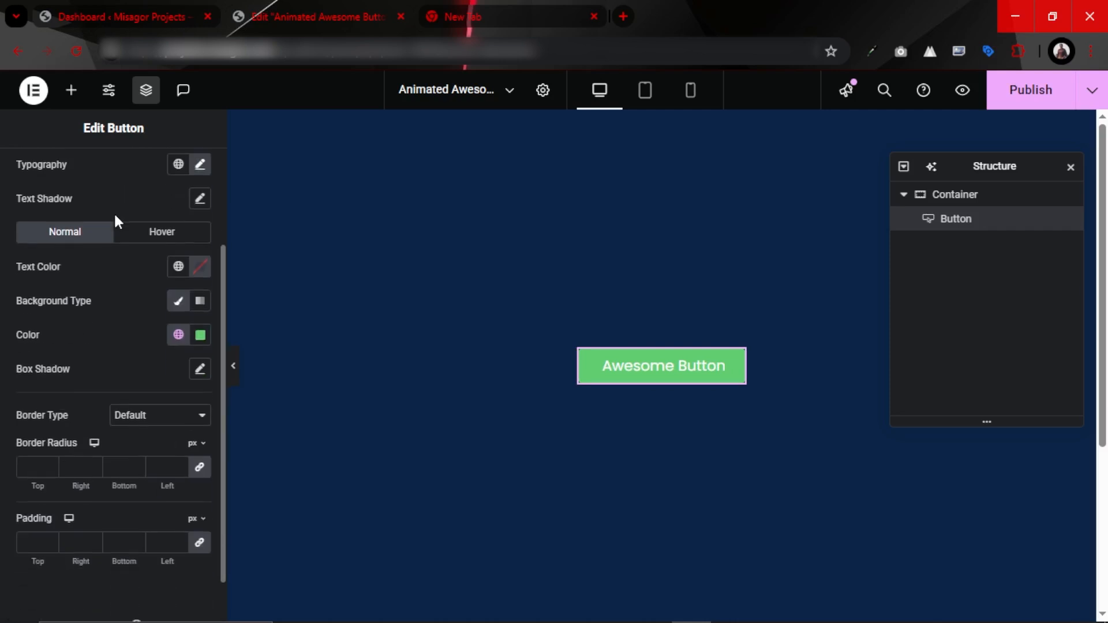
click(200, 165)
click(144, 365)
click(154, 398)
click(127, 167)
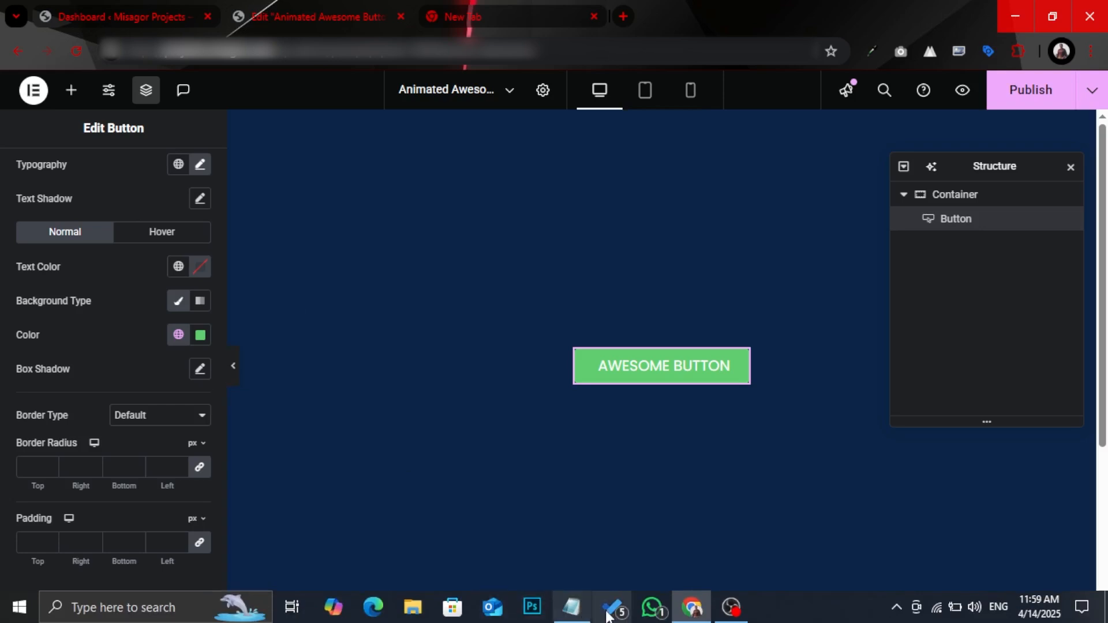
Step: Set the button's background color to #19376D from the Notepad notes for both the normal and hover states
click(577, 608)
click(121, 317)
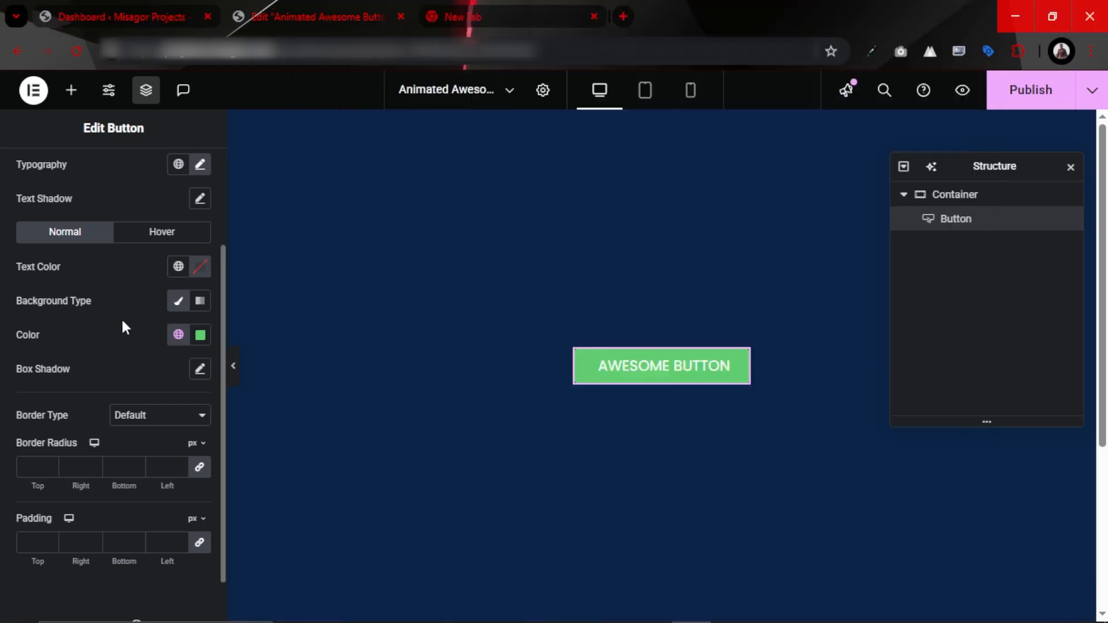
click(200, 335)
text(#19376D)
click(162, 231)
click(200, 335)
text(#19376D)
click(576, 376)
Step: Set the button's text color in the normal state to white
click(64, 232)
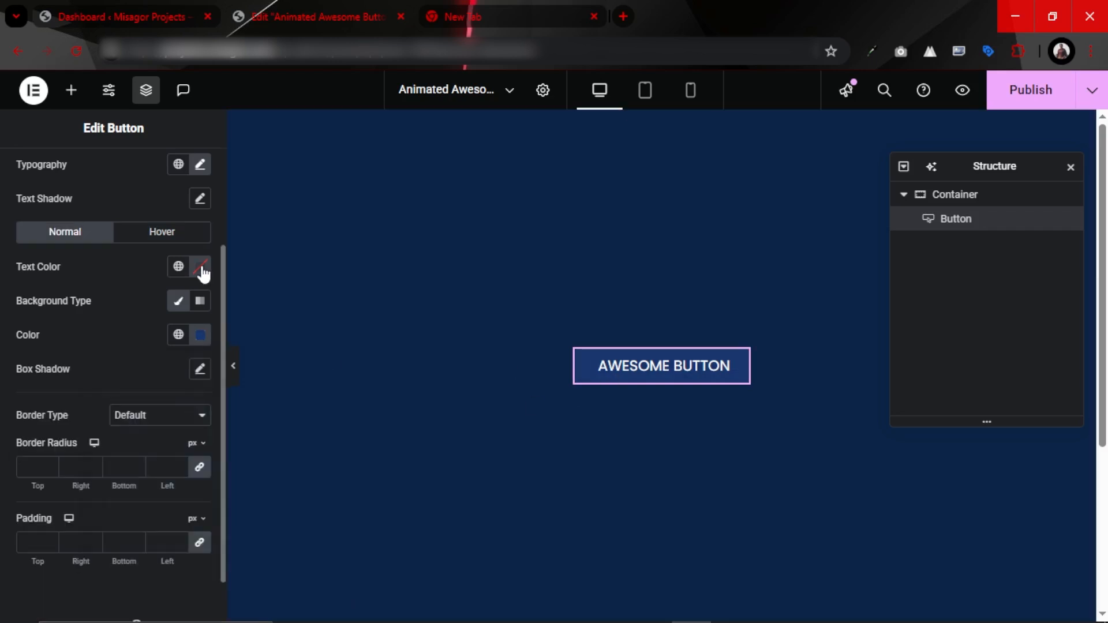
click(201, 268)
drag(125, 361, 104, 324)
click(126, 258)
Step: Unlink the button's padding values and set 20 px for top, right and bottom and 30 px for left
click(161, 231)
scroll(119, 392, down, 3)
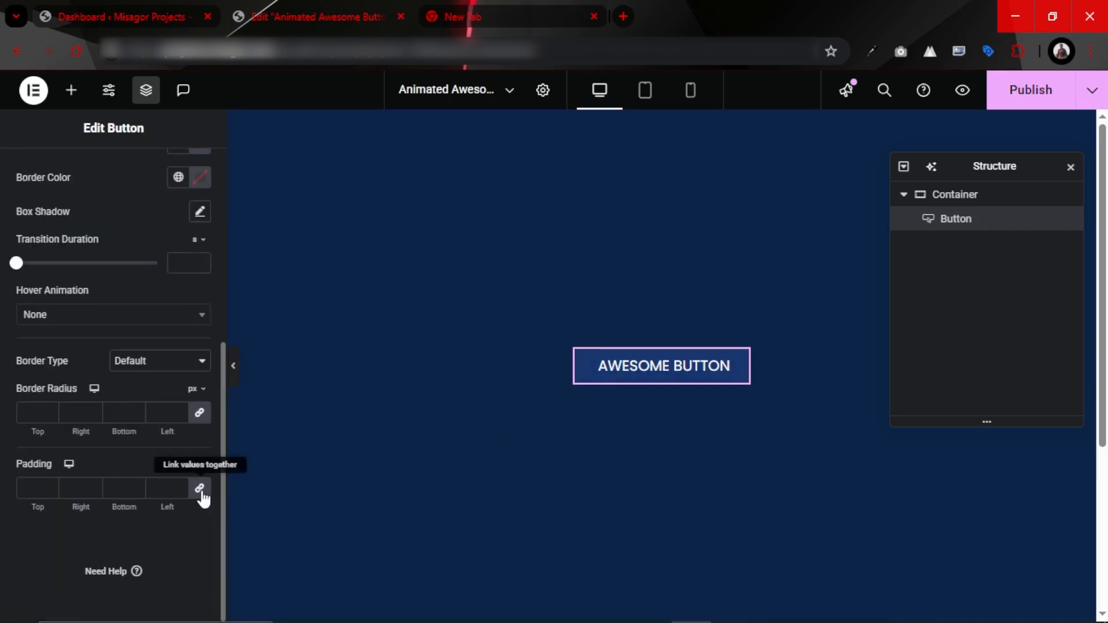
click(200, 488)
text(30)
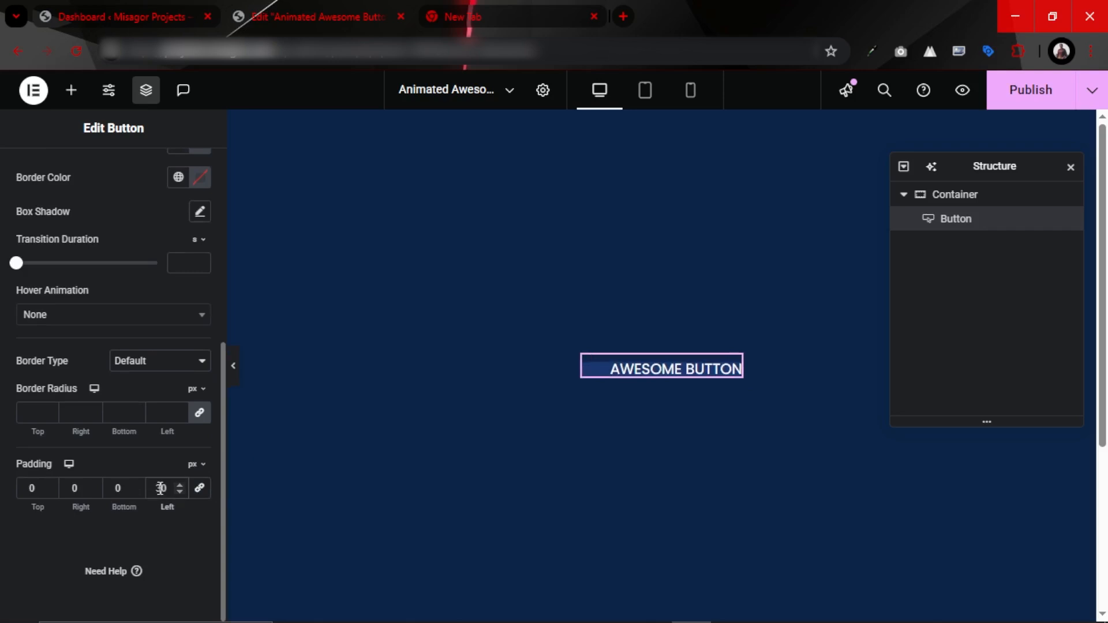
text(2)
click(29, 489)
text(2)
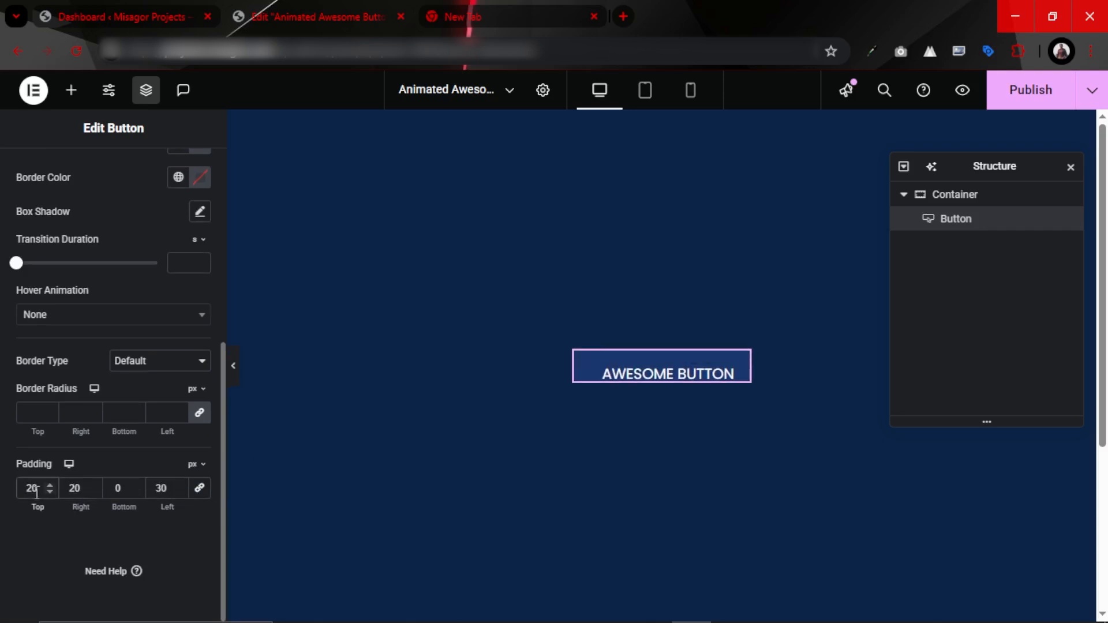
click(115, 490)
text(2)
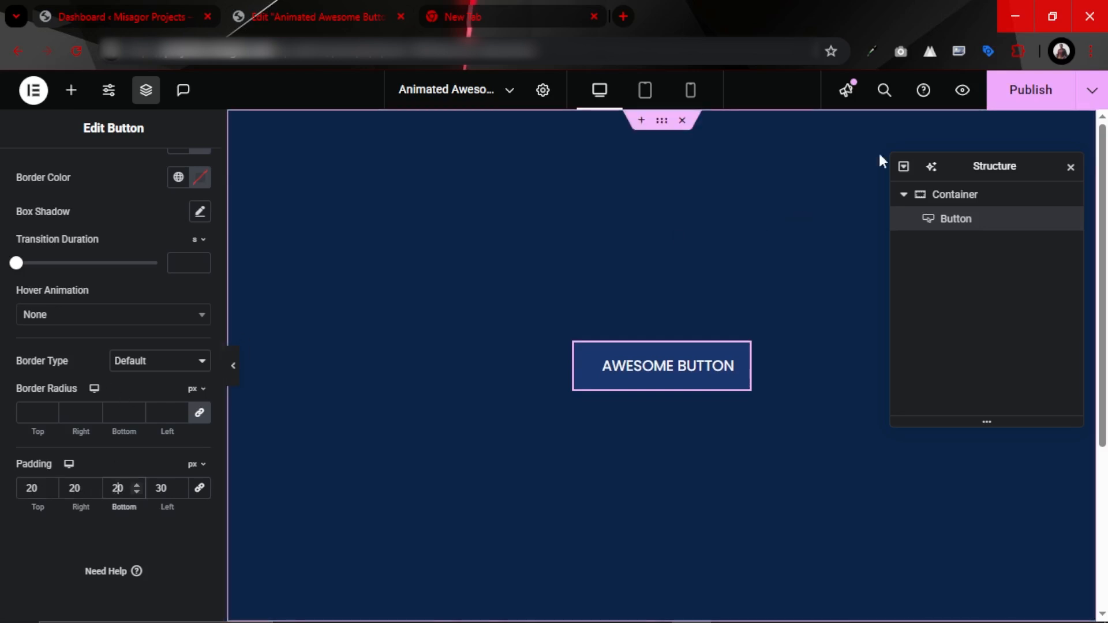
Step: Publish the page changes and open a preview of the page
click(1027, 97)
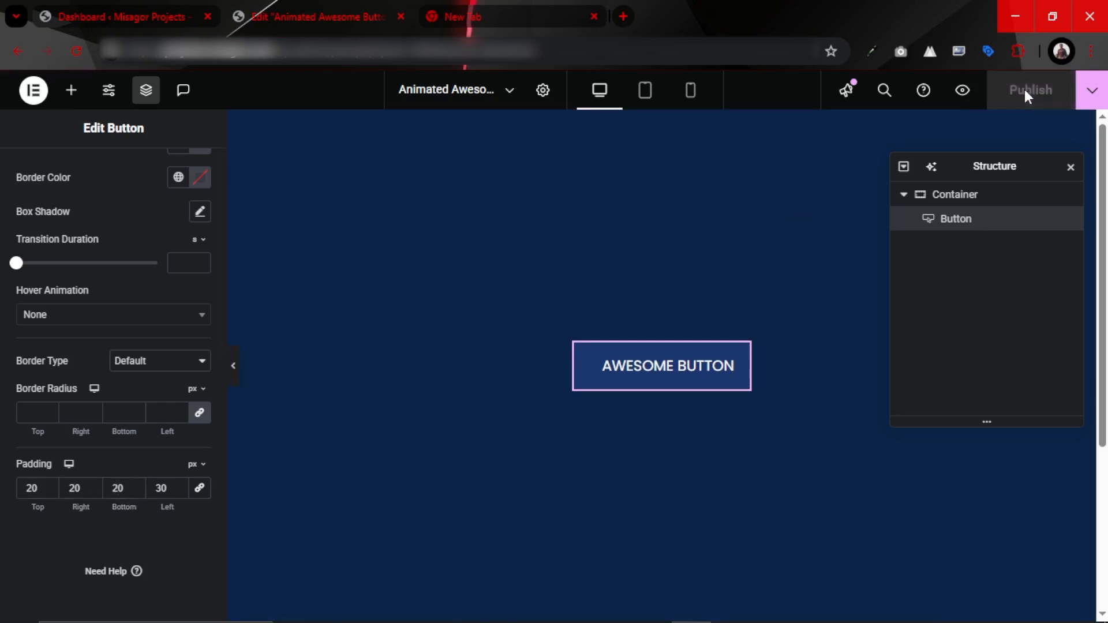
click(963, 91)
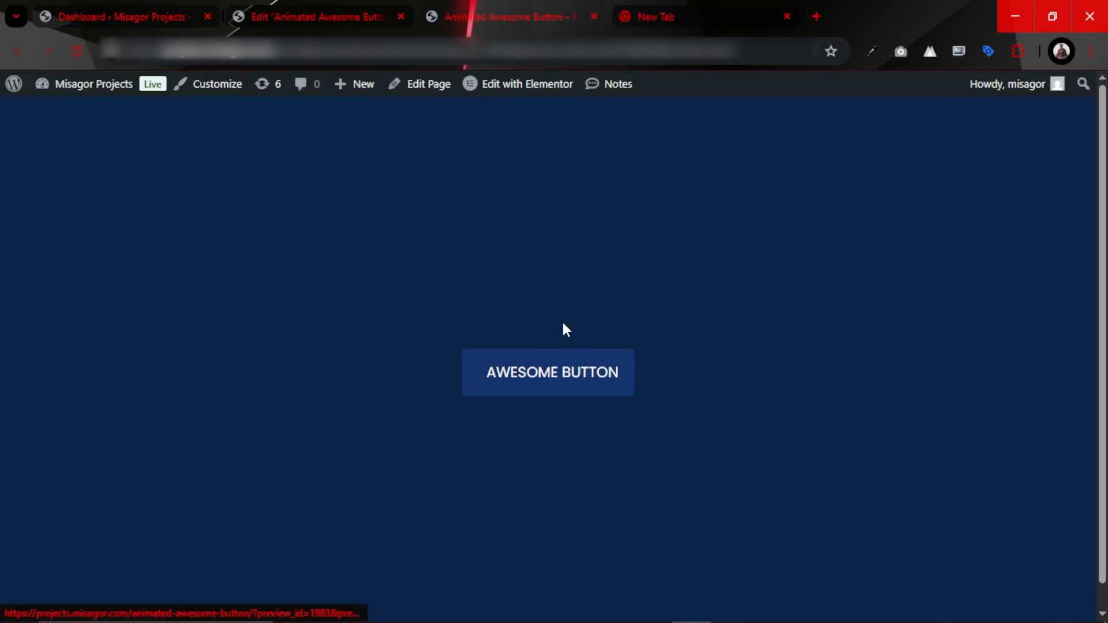
Step: Give the button the CSS class awesome-button in the Elementor editor and publish the page
click(311, 11)
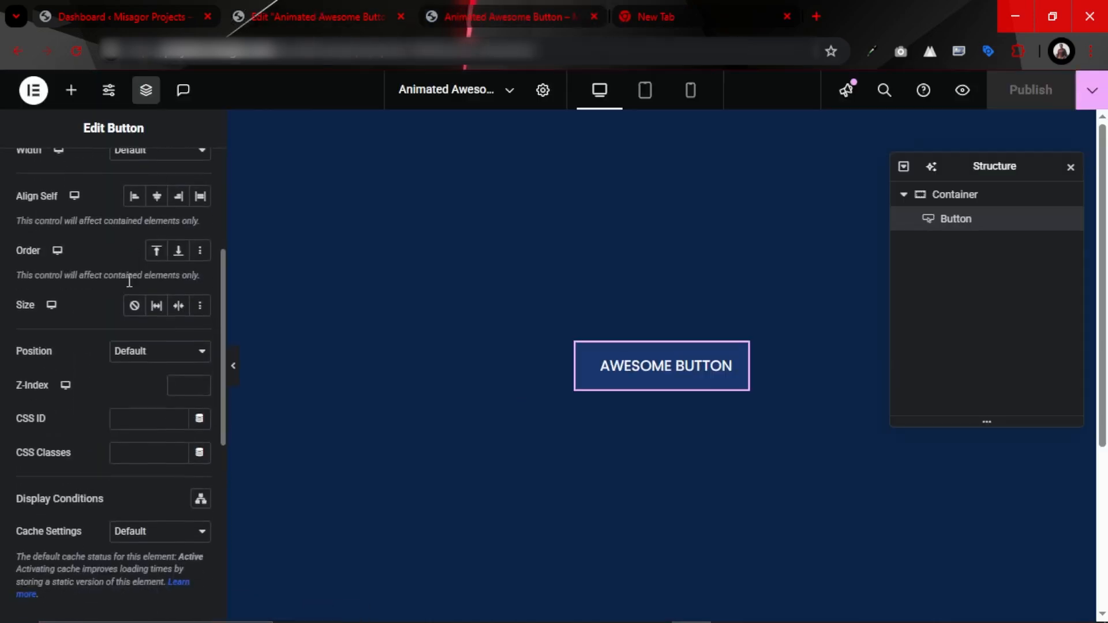
click(159, 444)
text(awes)
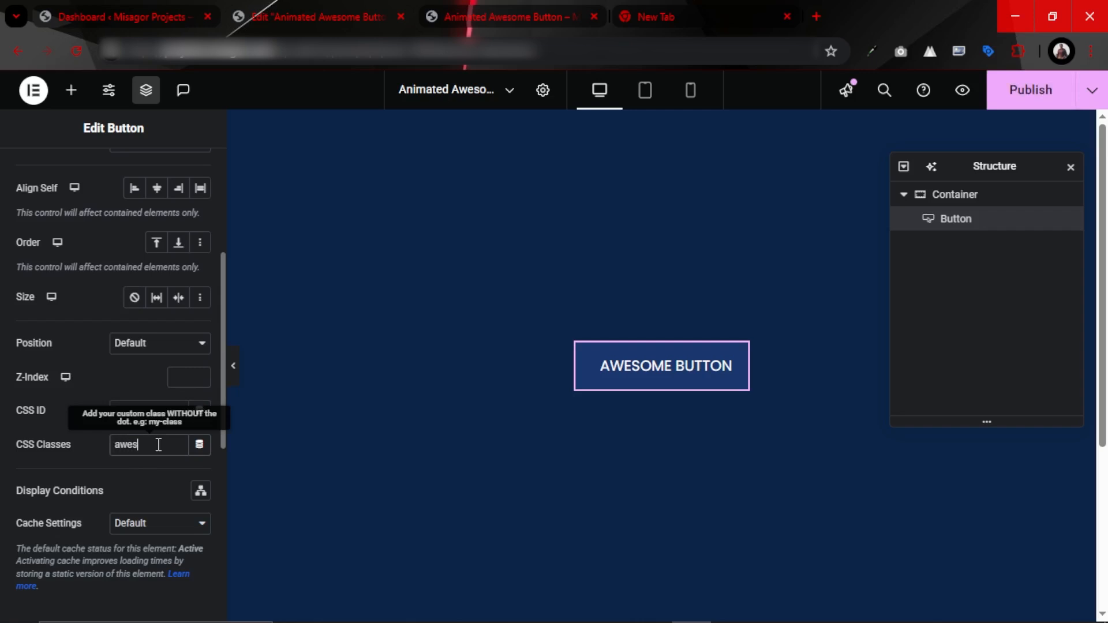
text(ome-button)
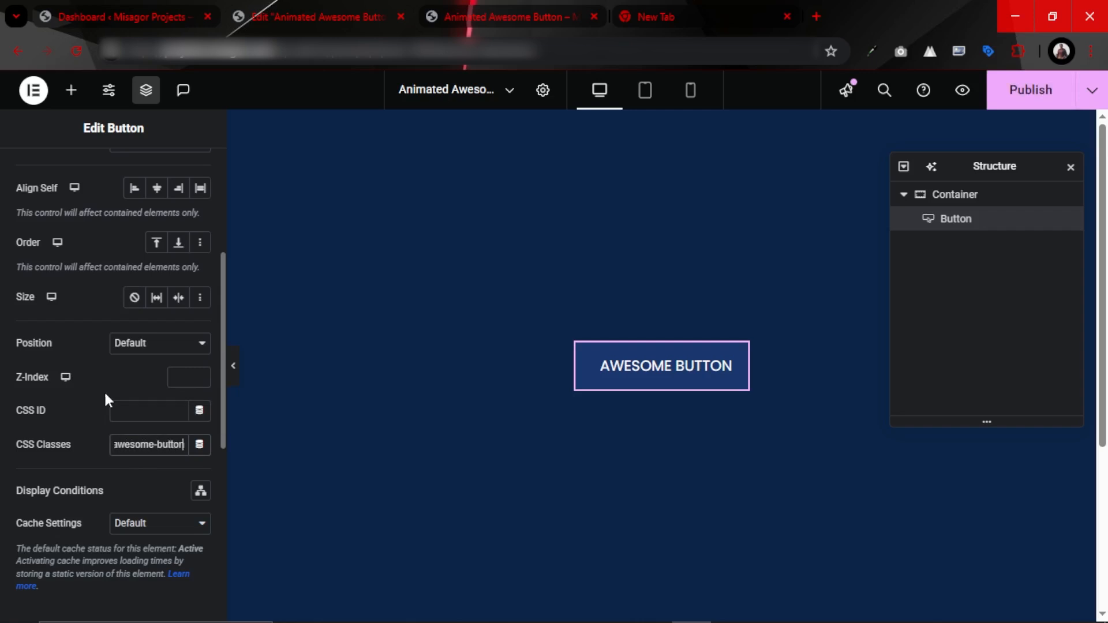
click(1021, 95)
Step: Inspect the HTML structure of the Awesome Button on the page preview
click(473, 17)
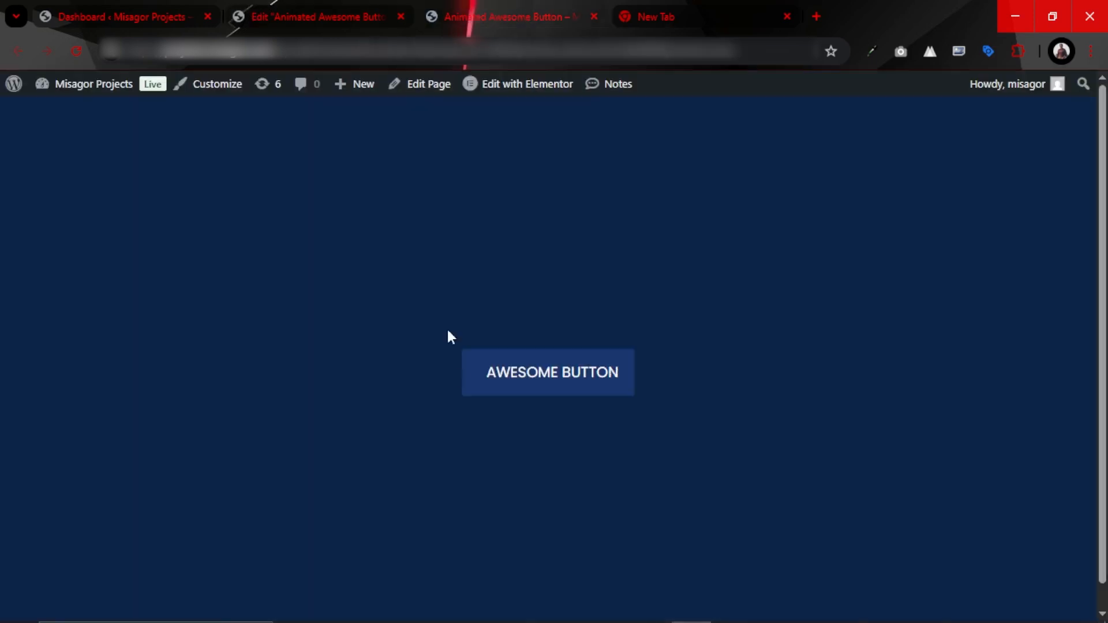
right_click(490, 372)
click(554, 555)
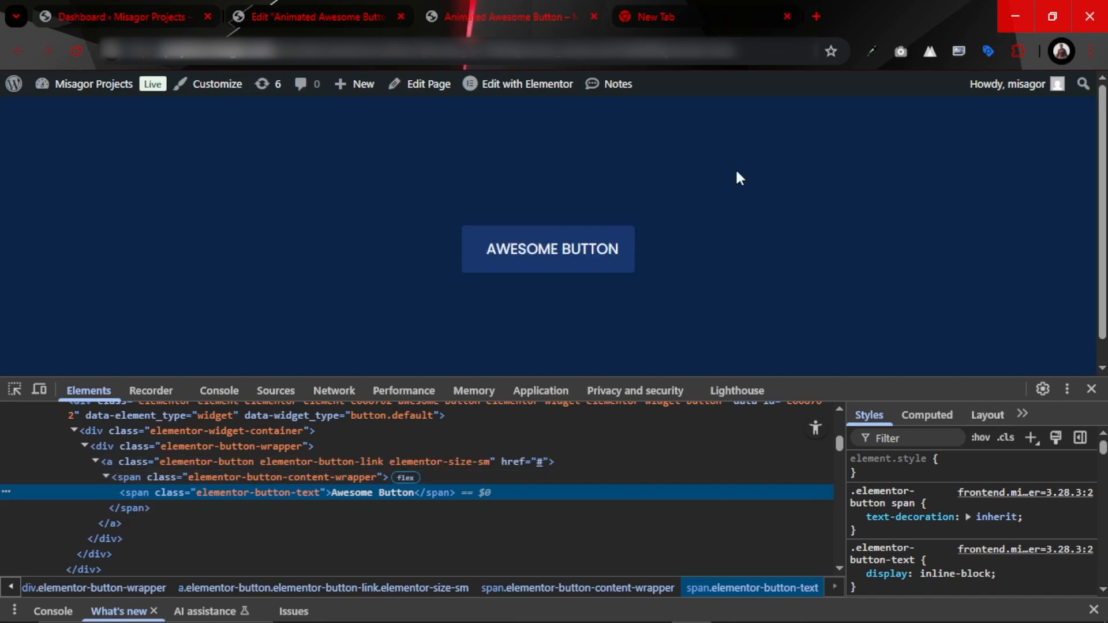
Step: Create a new Elementor custom code snippet from the WordPress dashboard and title it "Awesome Button"
click(134, 12)
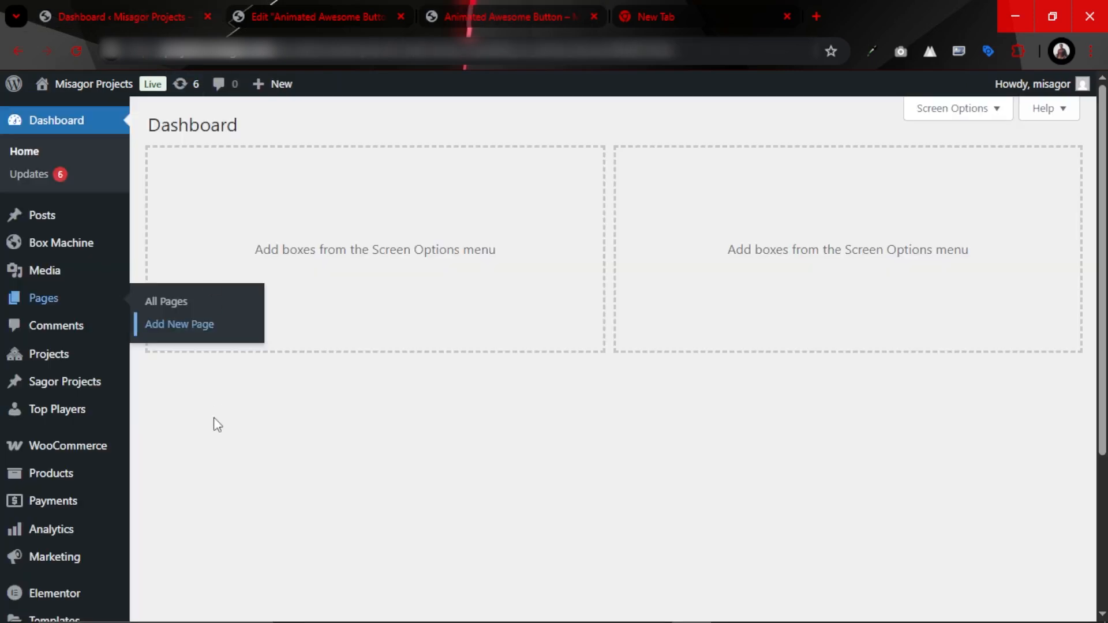
scroll(220, 427, down, 1)
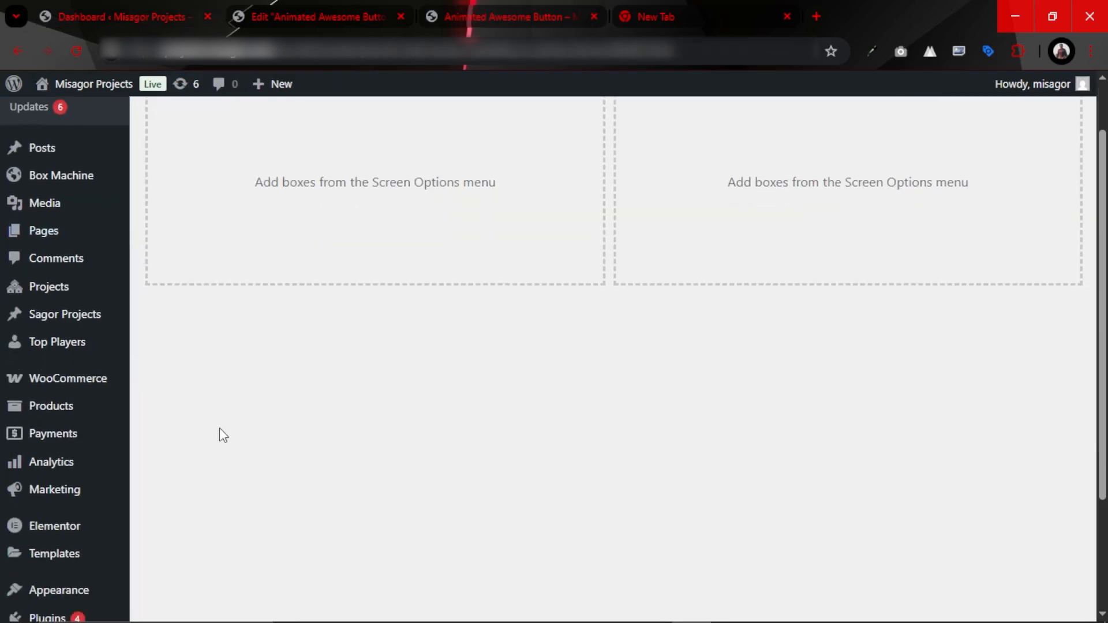
scroll(219, 427, down, 1)
mouse_move(69, 482)
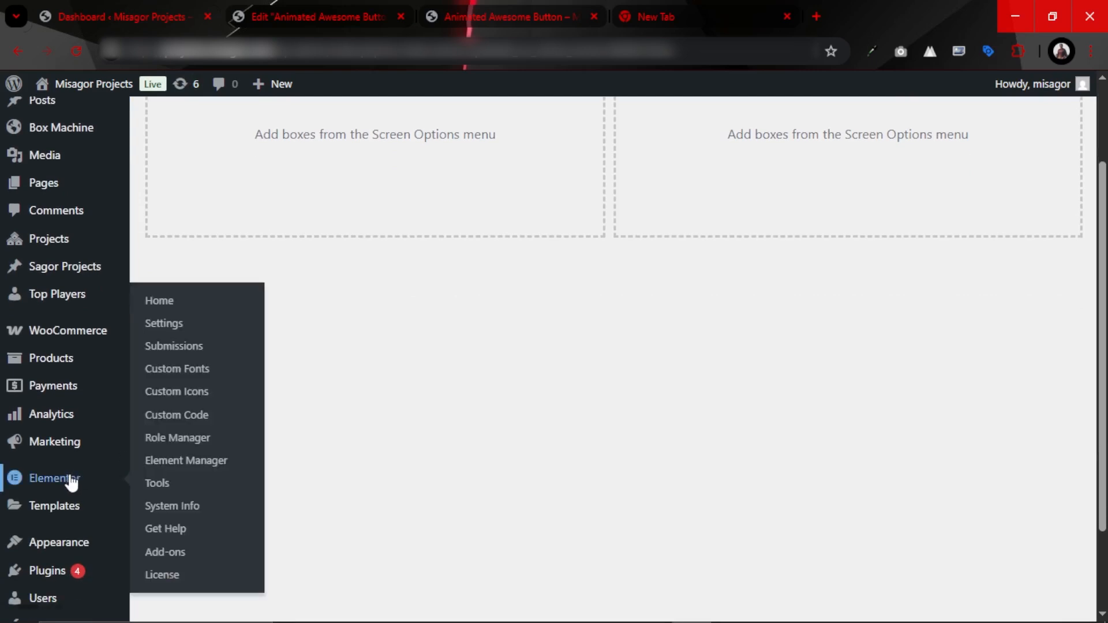
click(203, 418)
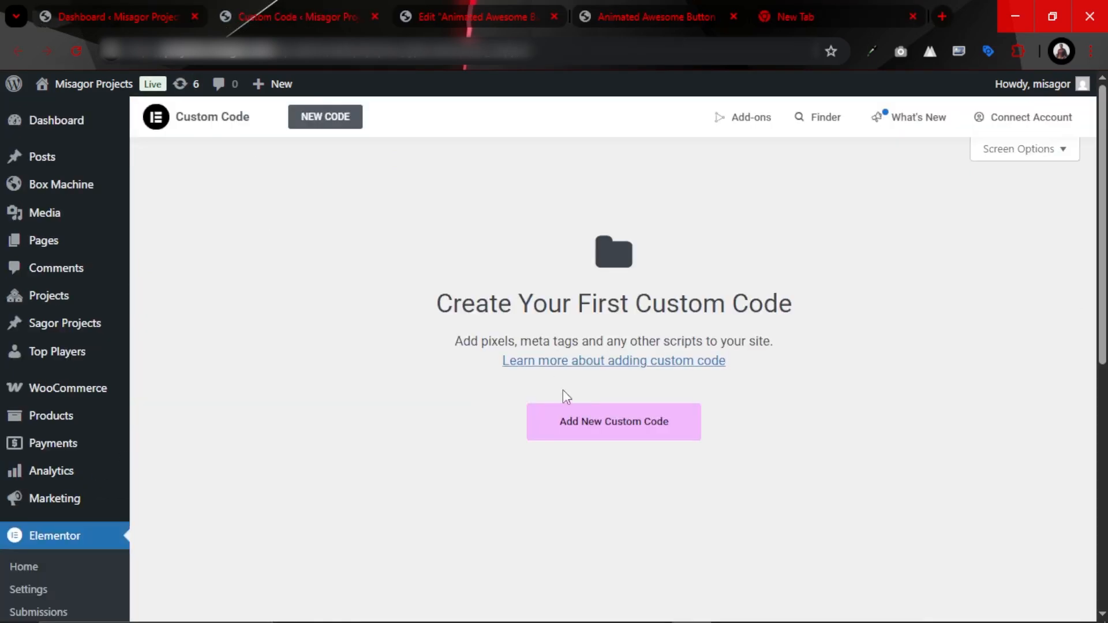
click(610, 431)
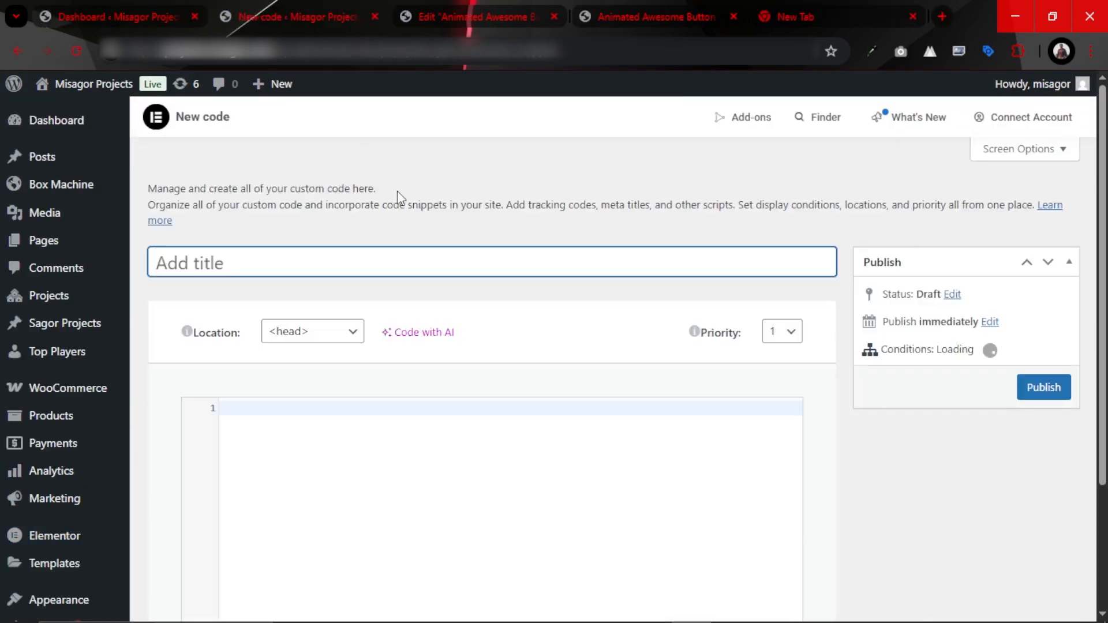
text(Awesome Button)
click(461, 231)
Step: Set the snippet's location to </body> - End, enable always loading jQuery, and set its priority to 10
scroll(488, 241, down, 2)
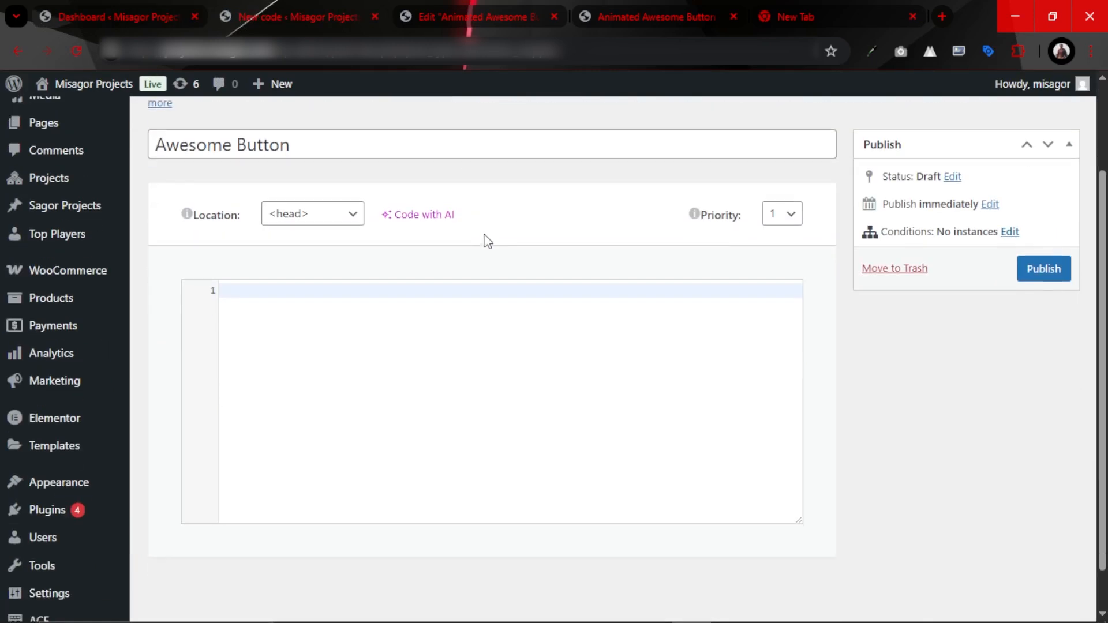
click(321, 223)
click(332, 280)
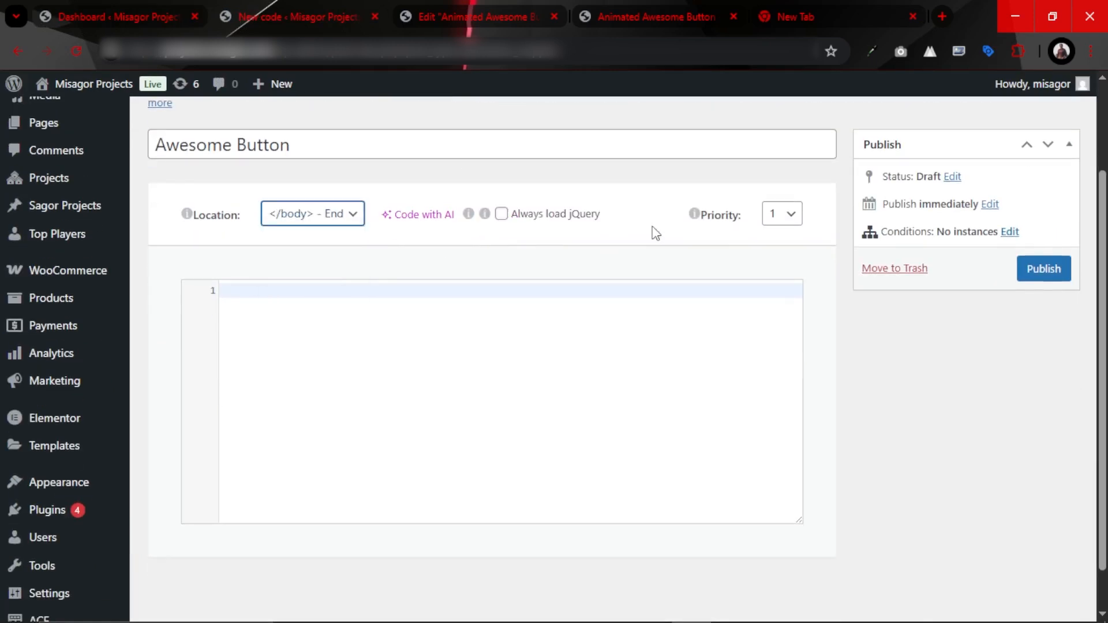
click(502, 215)
click(767, 218)
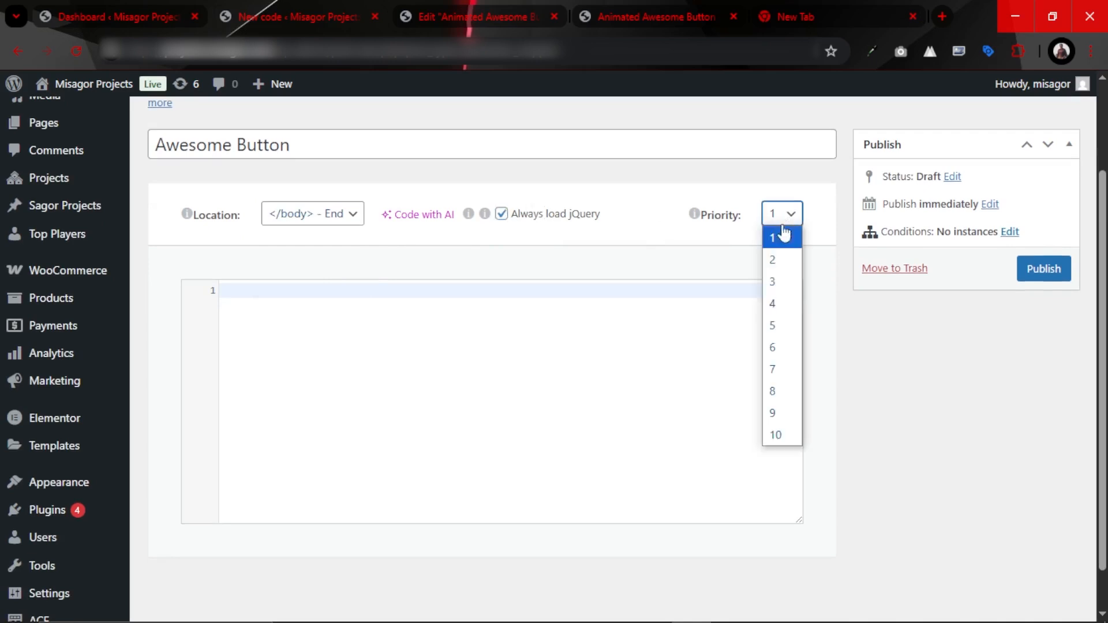
click(778, 436)
Step: Copy the <script> block that appends four spans to the button from the Notepad notes into the snippet's code
click(572, 609)
drag(302, 424, 381, 541)
key(ctrl+c)
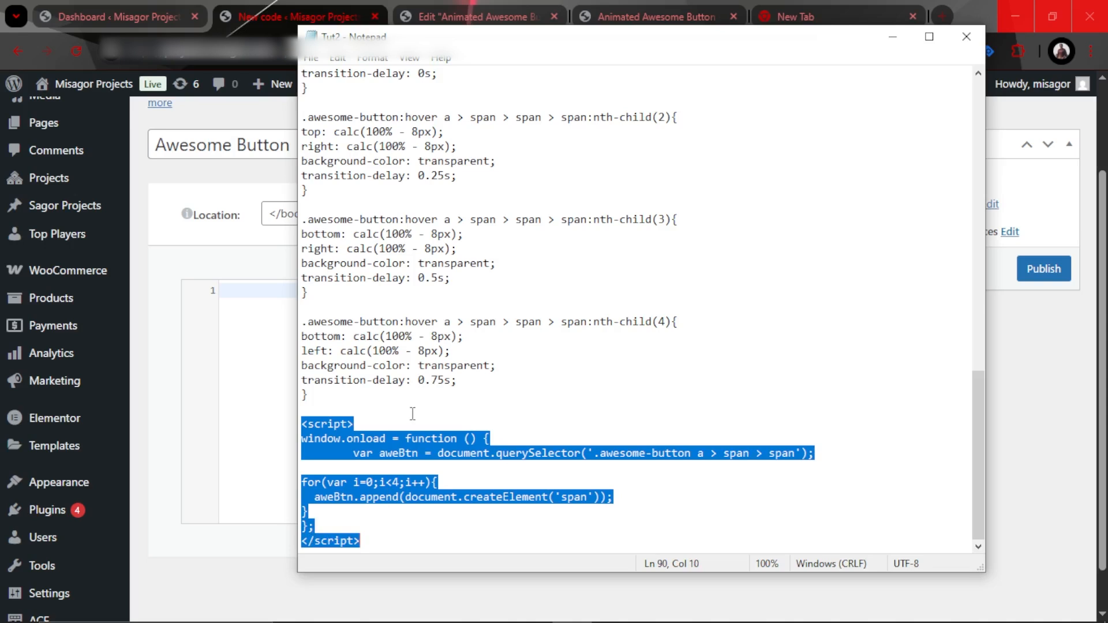
click(249, 263)
key(ctrl+v)
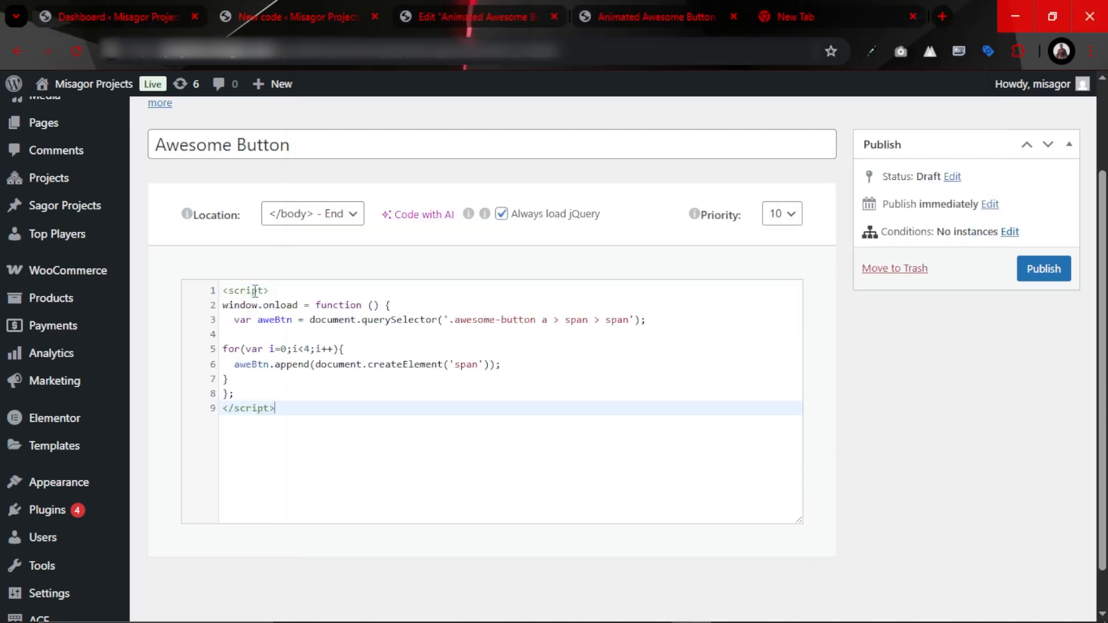
click(600, 363)
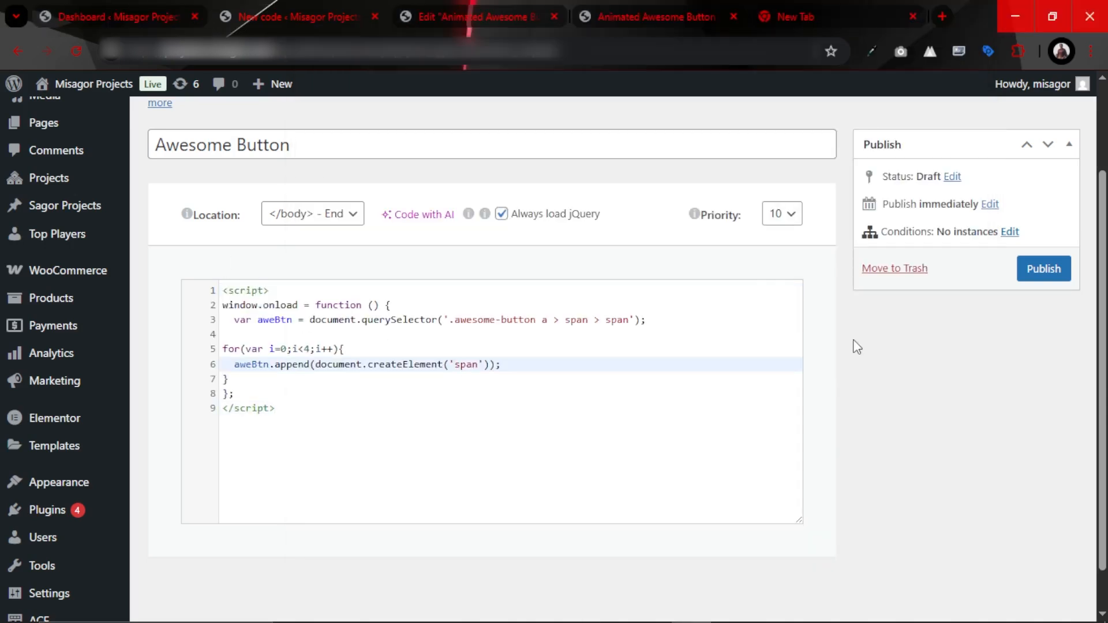
Step: Publish the snippet with an Include condition for Singular, Pages, Animated Awesome Button
scroll(856, 347, up, 2)
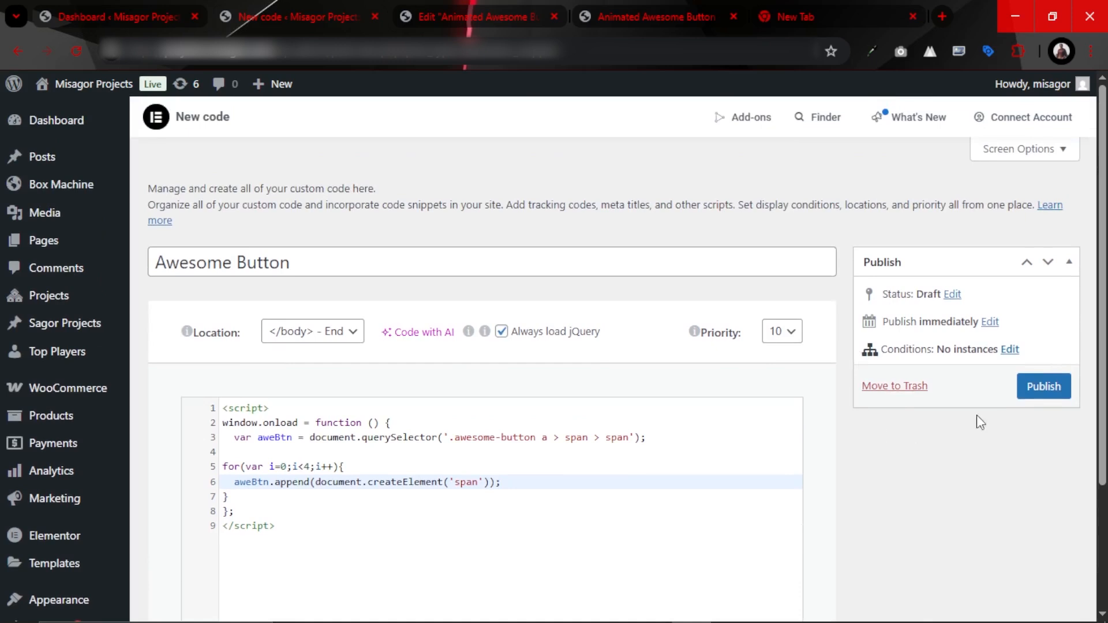
click(1044, 387)
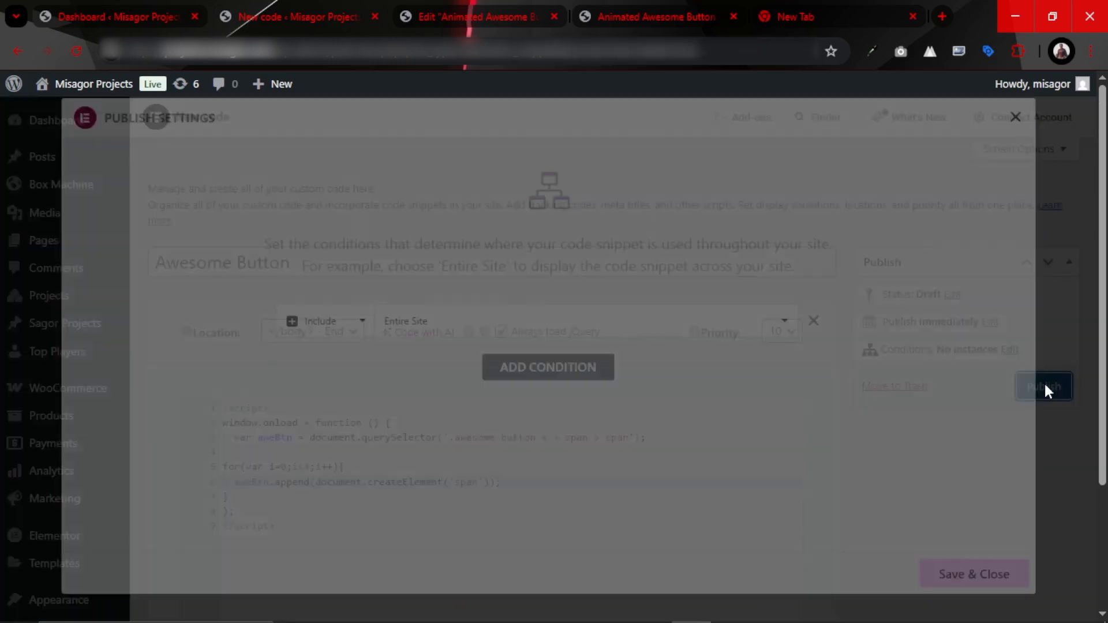
click(710, 332)
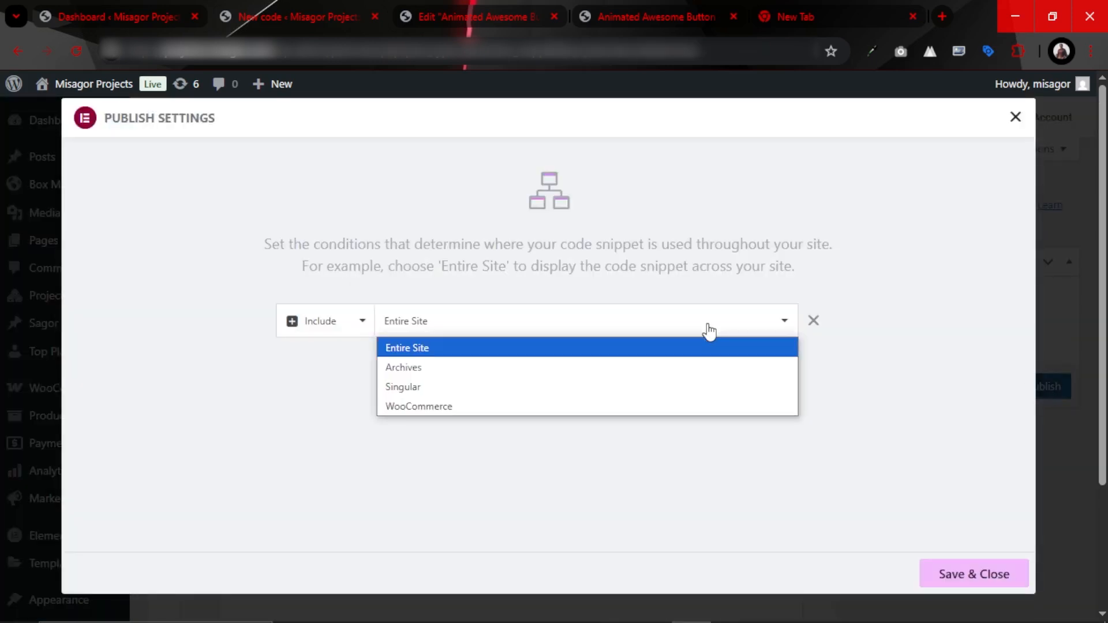
click(573, 387)
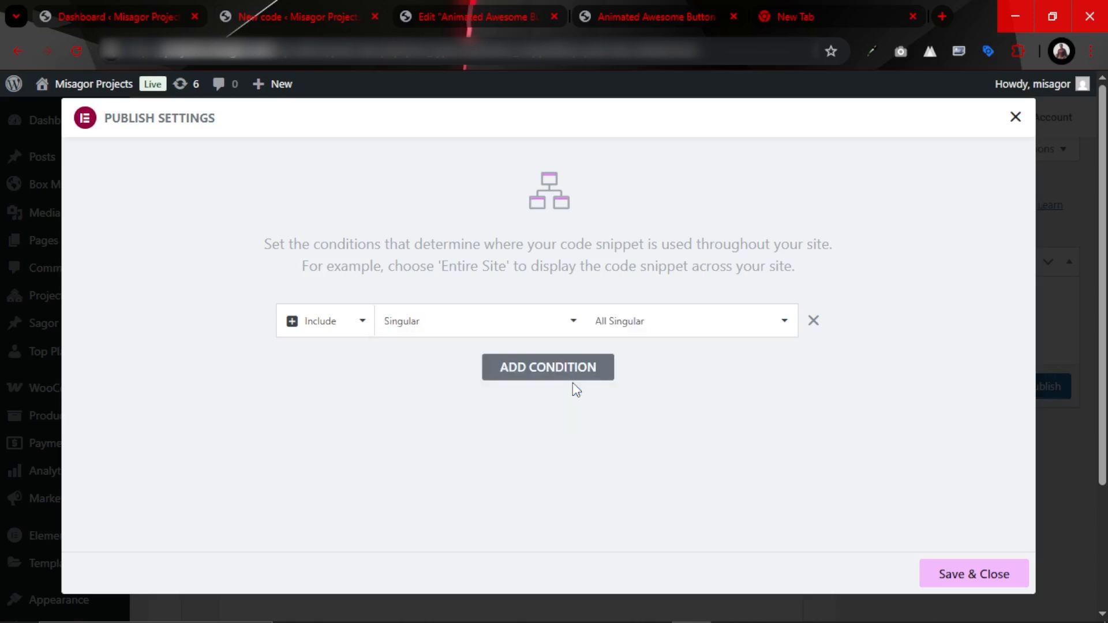
click(655, 329)
click(659, 183)
click(684, 324)
text(anim)
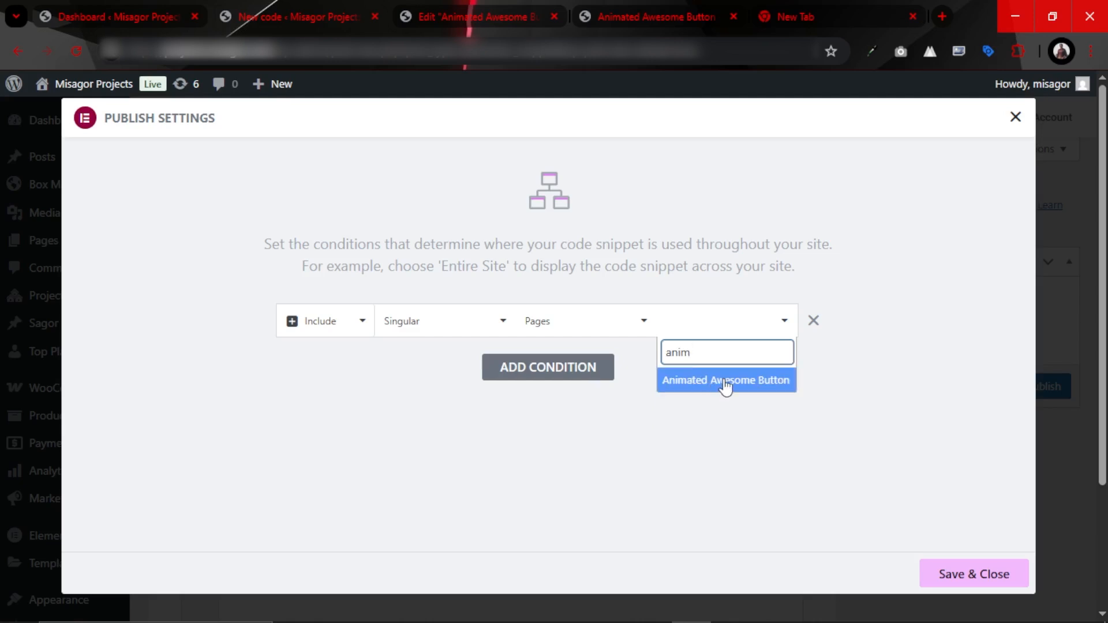
click(725, 381)
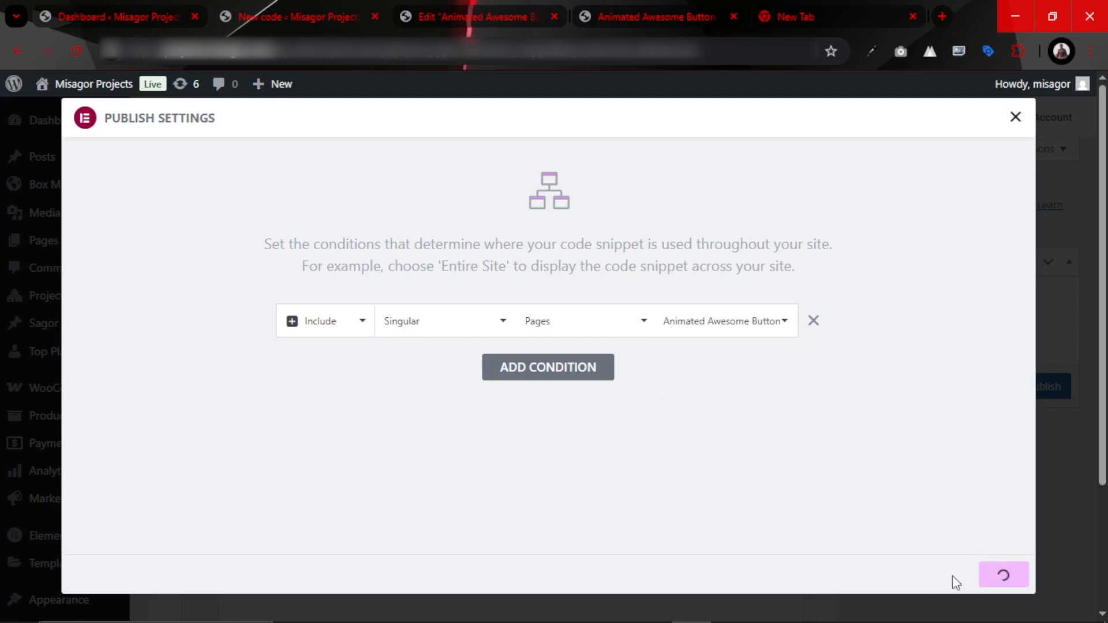
click(953, 575)
Step: Reload the page preview, examine the button's markup for the span elements added by the script, and close the inspector
click(634, 16)
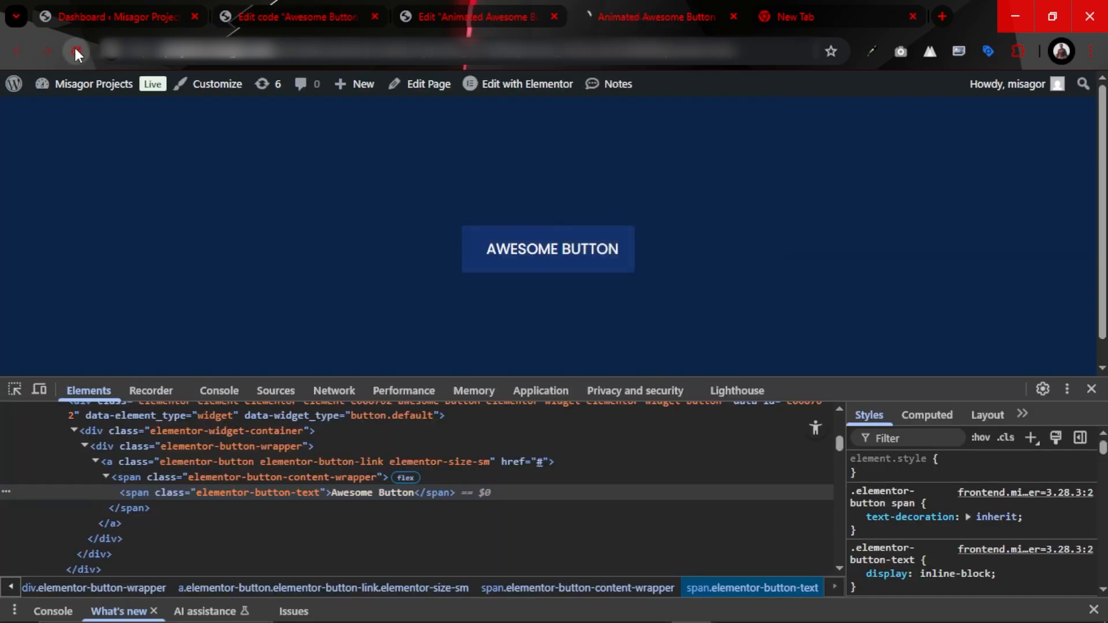
click(14, 389)
click(481, 238)
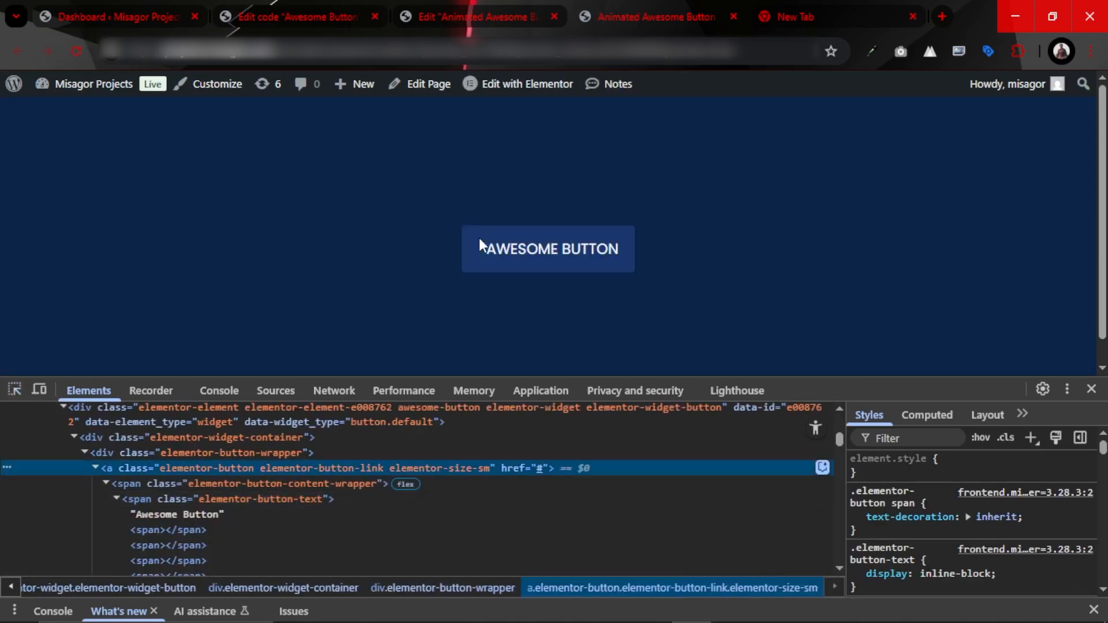
scroll(200, 454, down, 2)
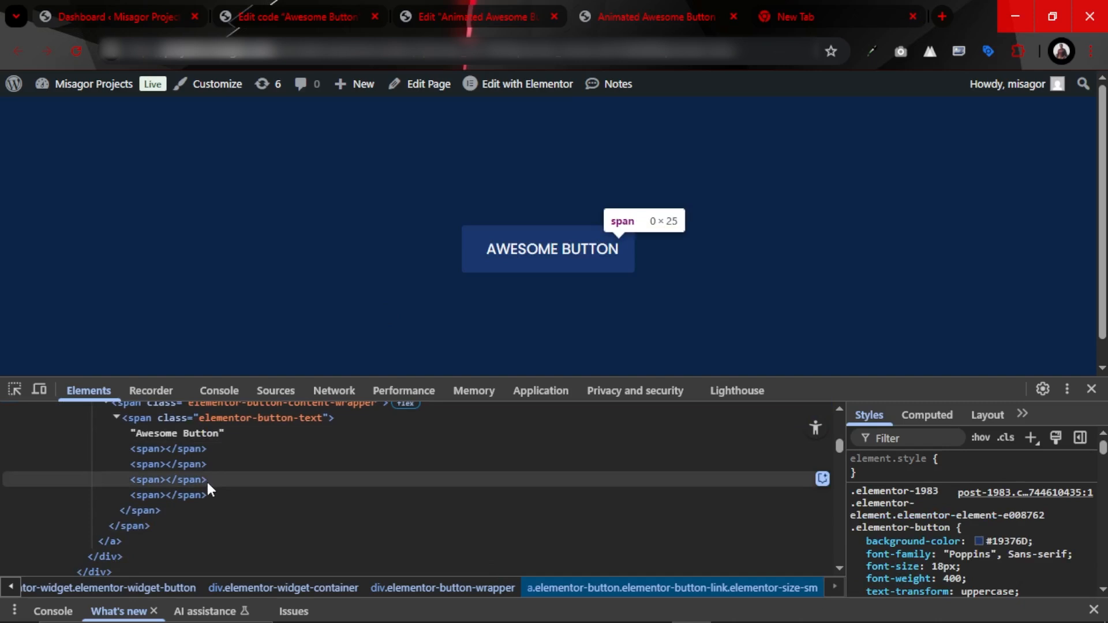
click(1091, 389)
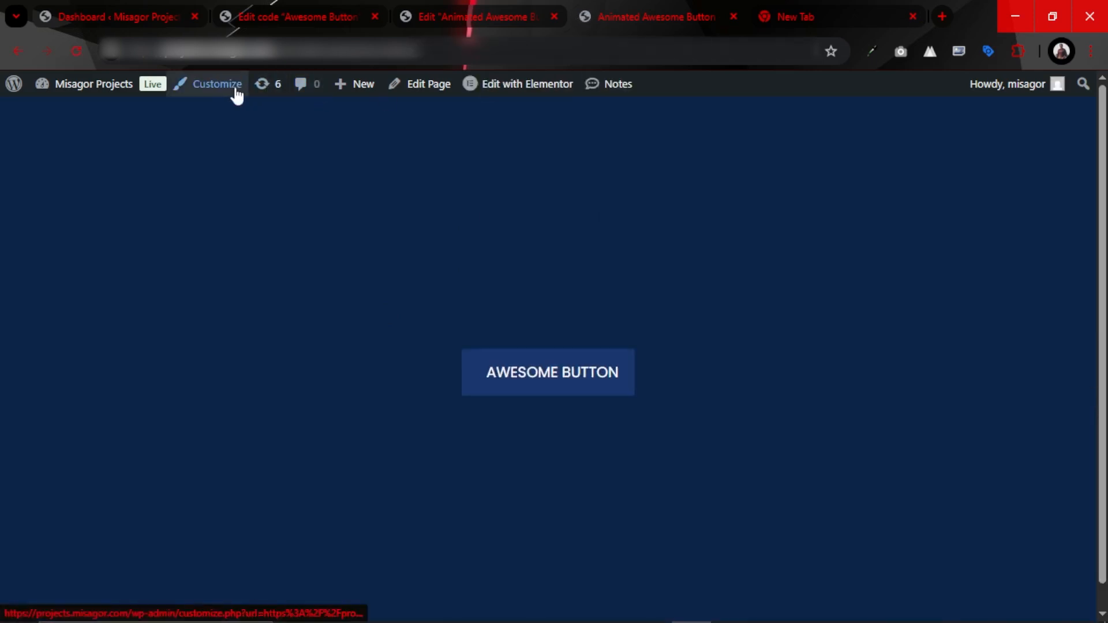
Step: Open the theme's Additional CSS from the page preview and append blank lines at the end of the stylesheet
click(236, 95)
click(171, 442)
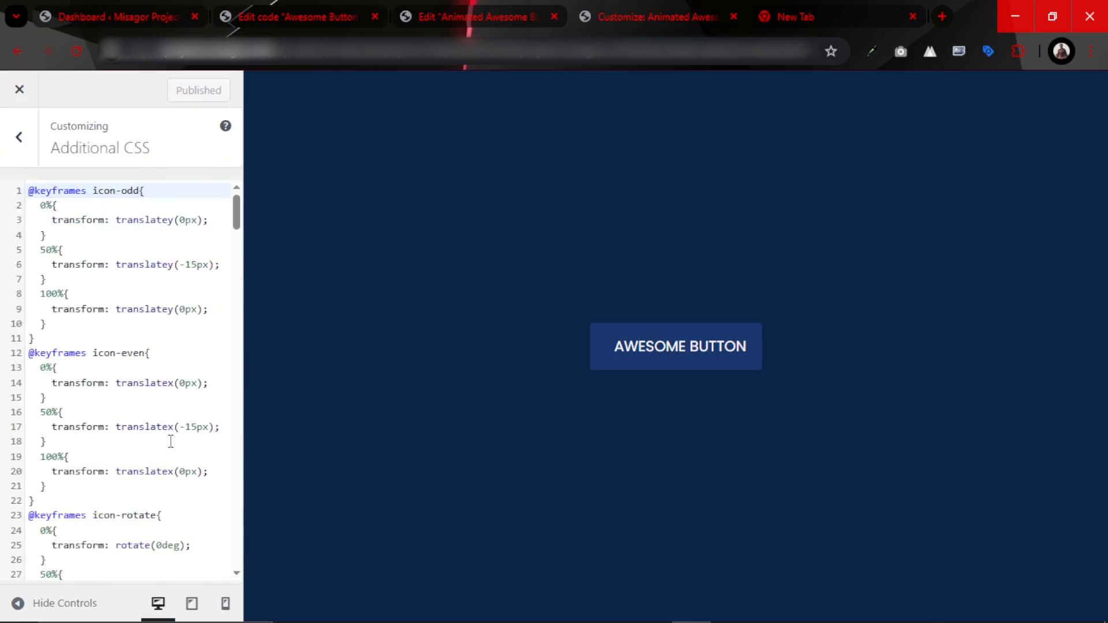
scroll(142, 352, down, 20)
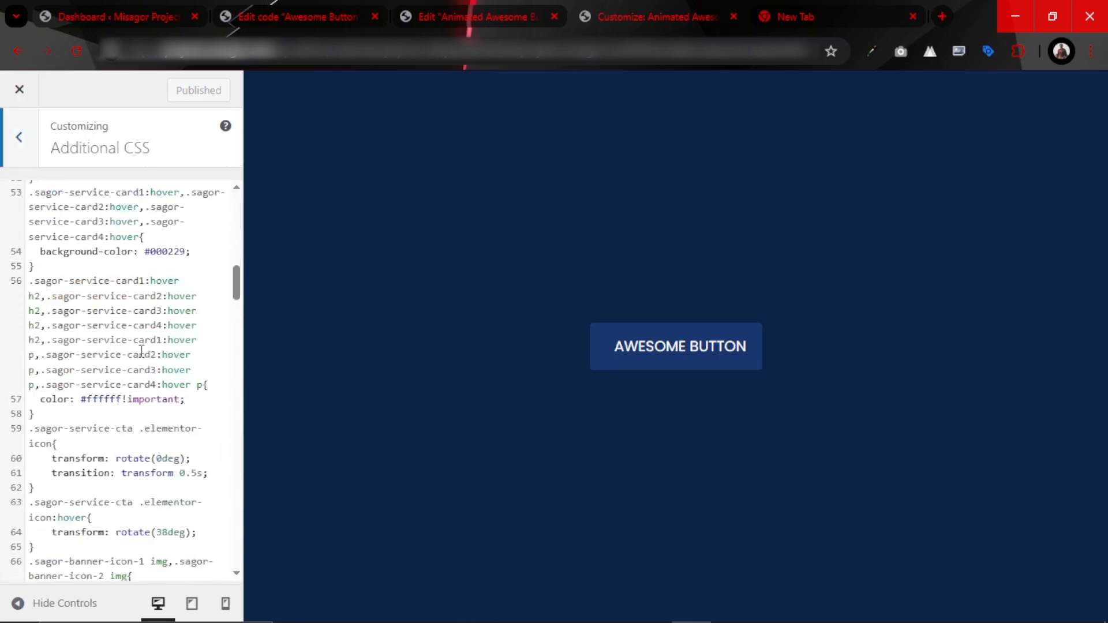
scroll(142, 352, down, 20)
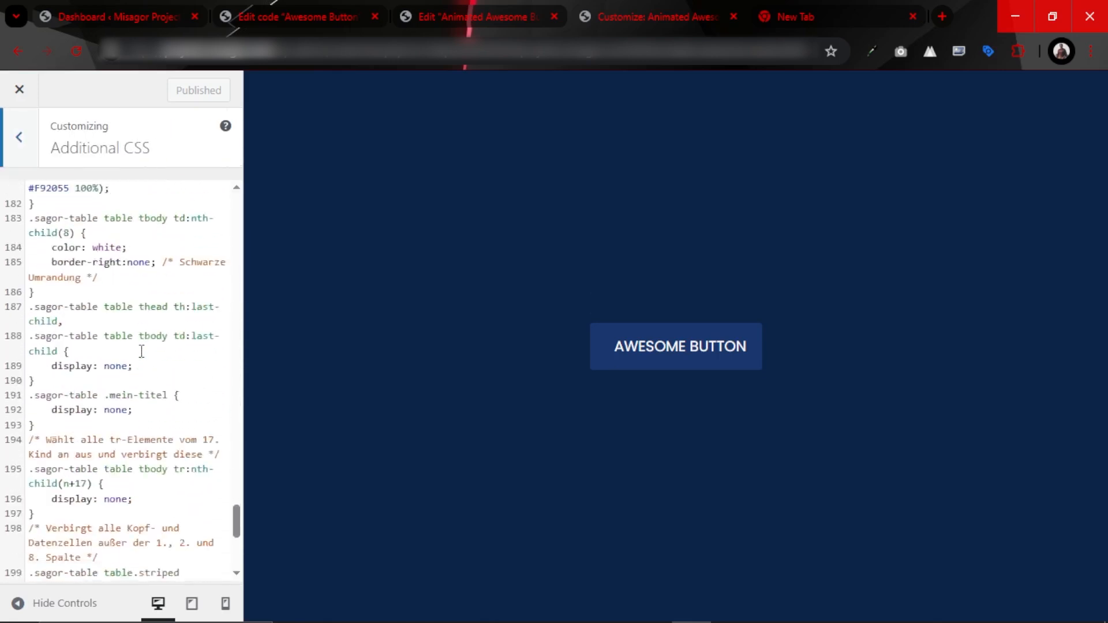
click(49, 546)
key(Return)
key(Return)
key(Return)
key(Return)
key(Return)
key(Return)
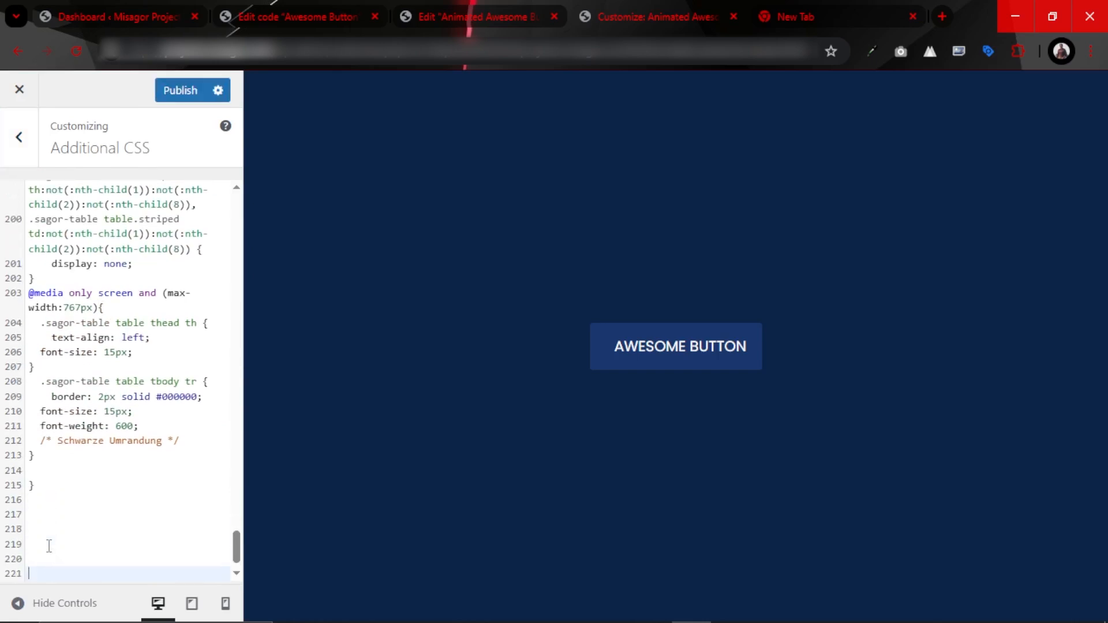
key(Return)
key(Return)
Step: Add an "Awesome Button" comment after the existing CSS and paste the .awesome-button animation rules from the notes below it
key(Up)
key(Up)
key(Up)
key(Up)
key(Up)
key(Up)
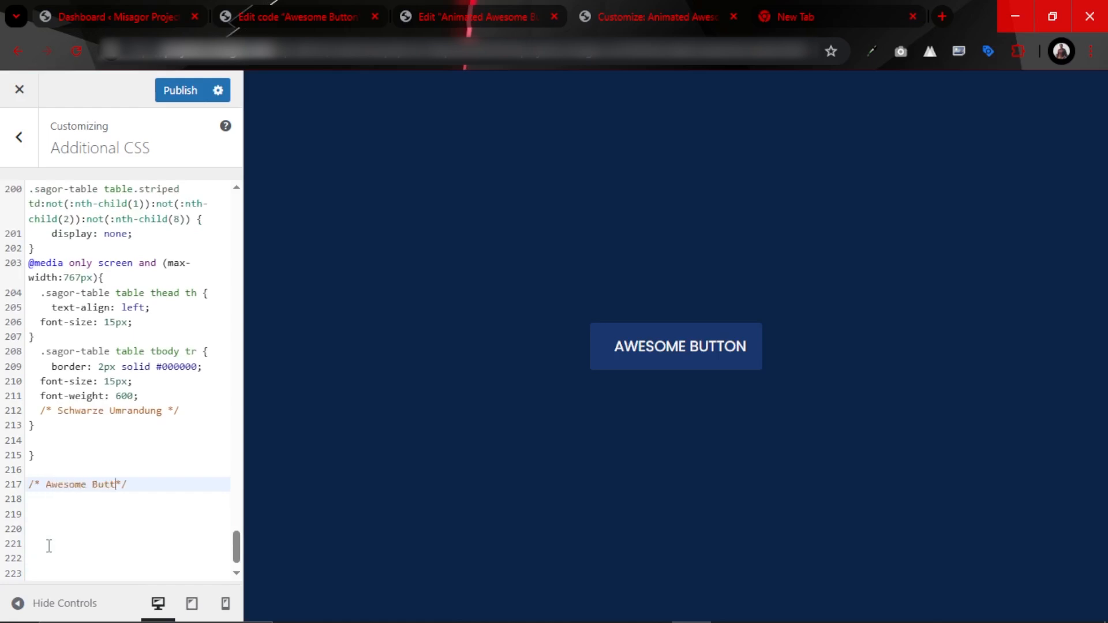
key(ctrl+v)
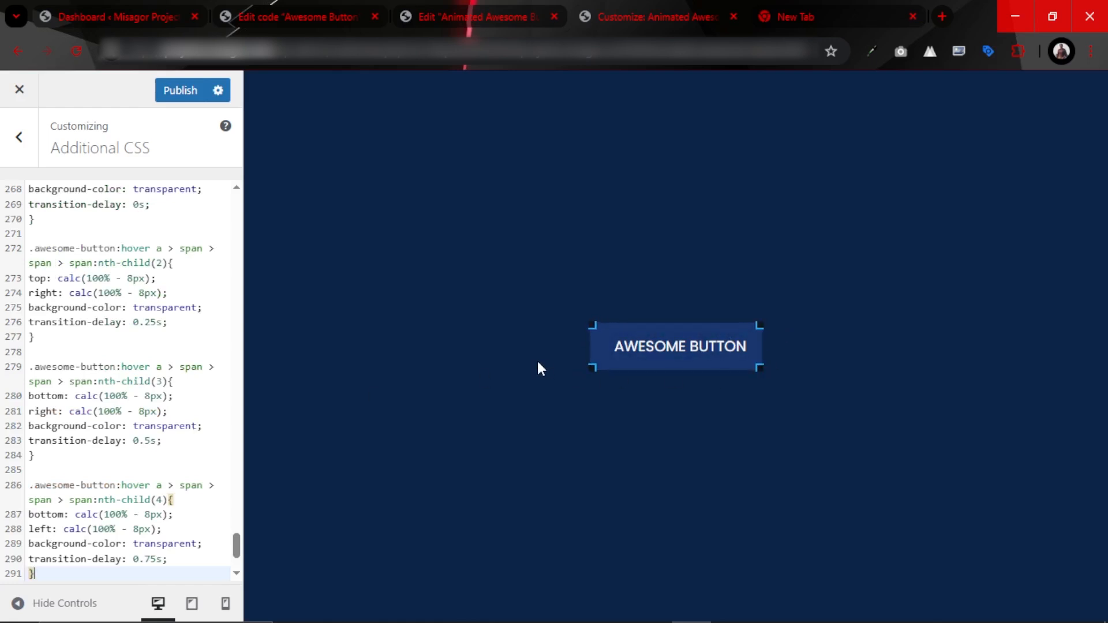
Step: Set the background color of the button's four nth-child corner spans to #0B2447, then publish the CSS and close the Customizer
scroll(178, 253, up, 5)
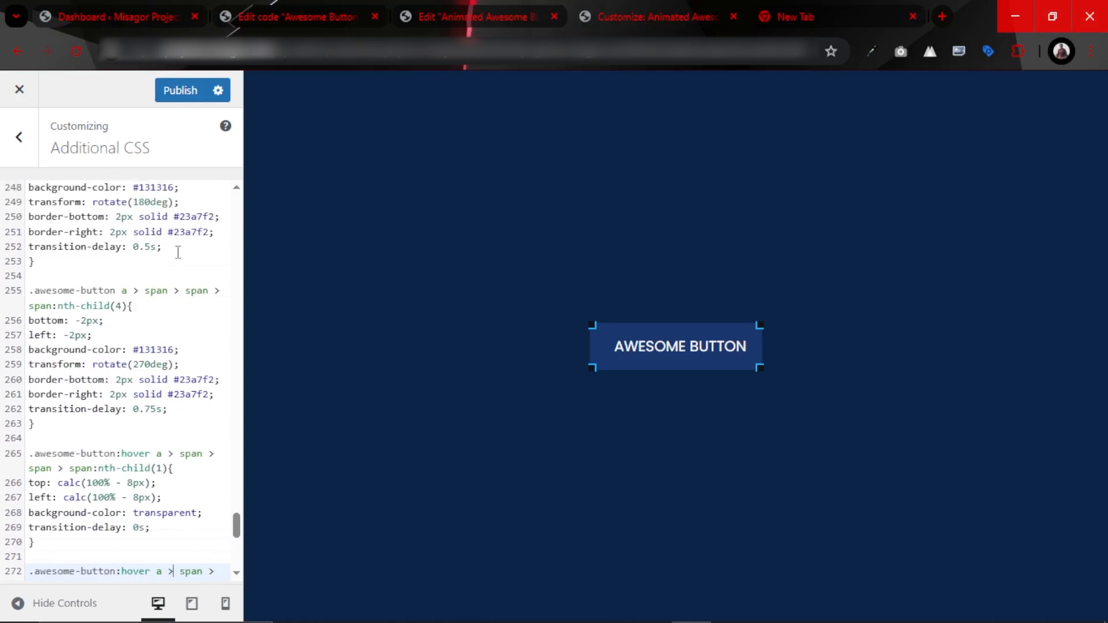
scroll(178, 252, up, 6)
drag(133, 292, 174, 299)
key(ctrl+v)
scroll(174, 294, down, 5)
key(ctrl+v)
scroll(174, 294, down, 6)
drag(133, 266, 174, 267)
text(#0B2447)
scroll(173, 295, down, 3)
text(#0B2447)
click(180, 90)
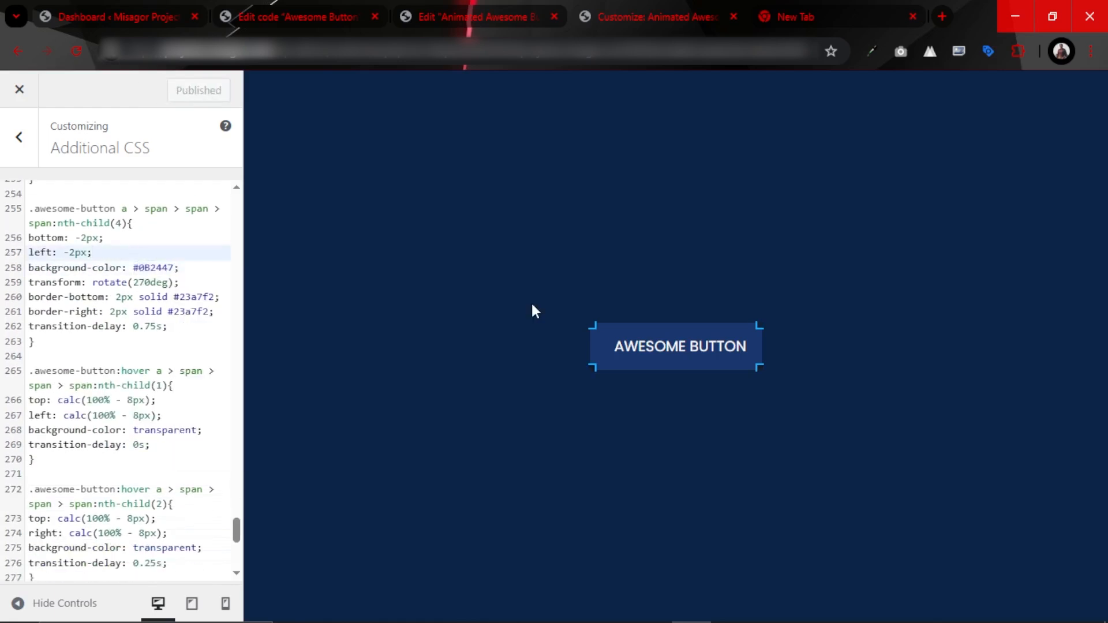
click(26, 92)
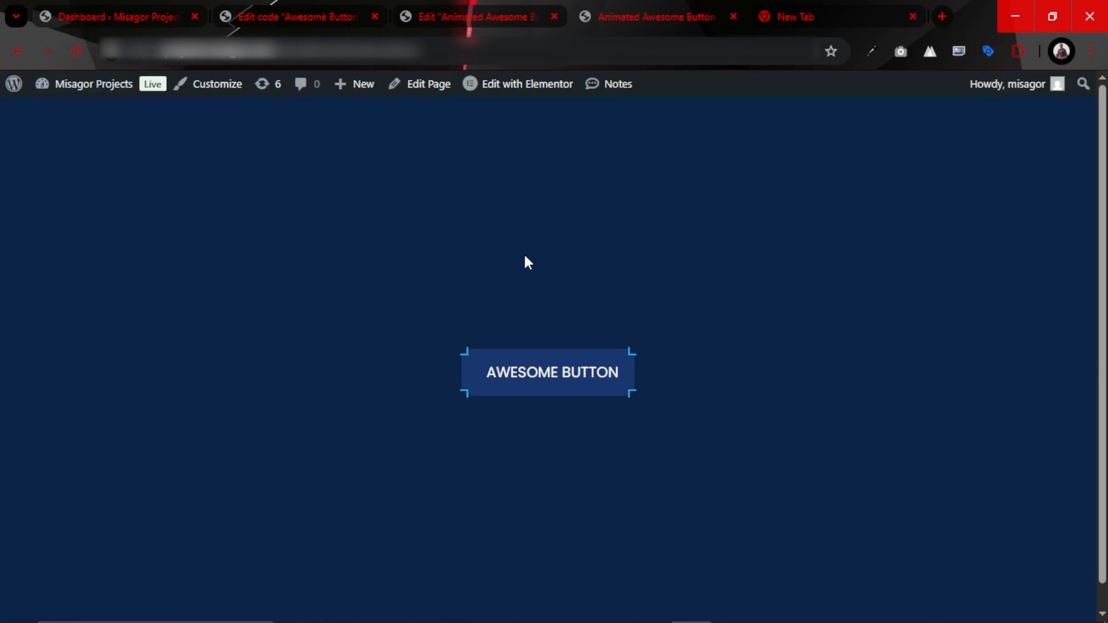